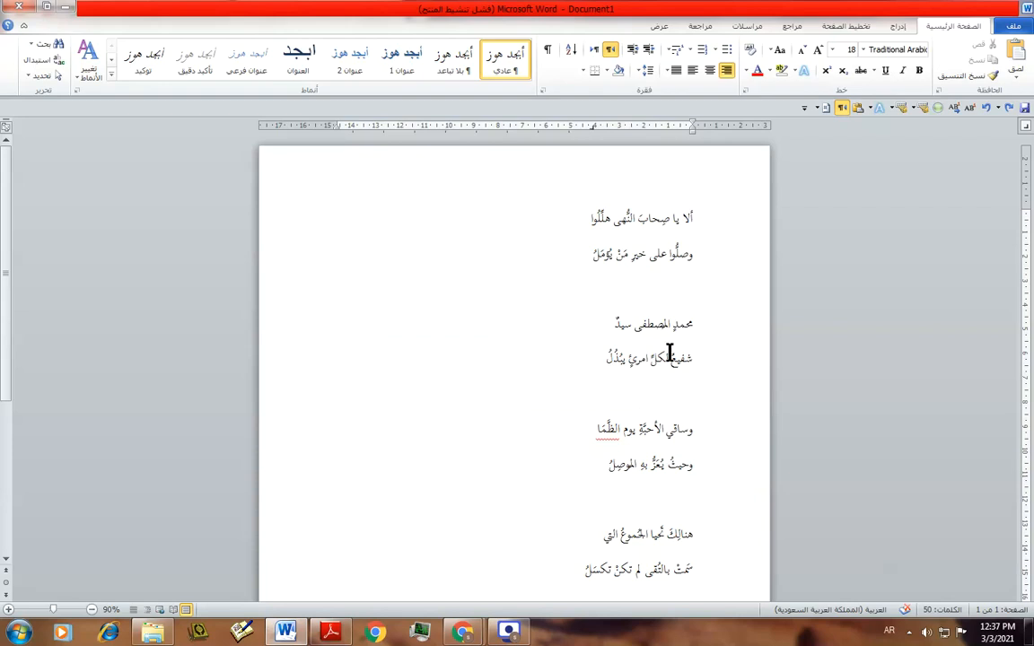
- Add three blank lines above the poem and insert a table of three columns and one row there
scroll(670, 353, down, 3)
scroll(671, 345, up, 3)
key(Return)
key(Return)
key(Return)
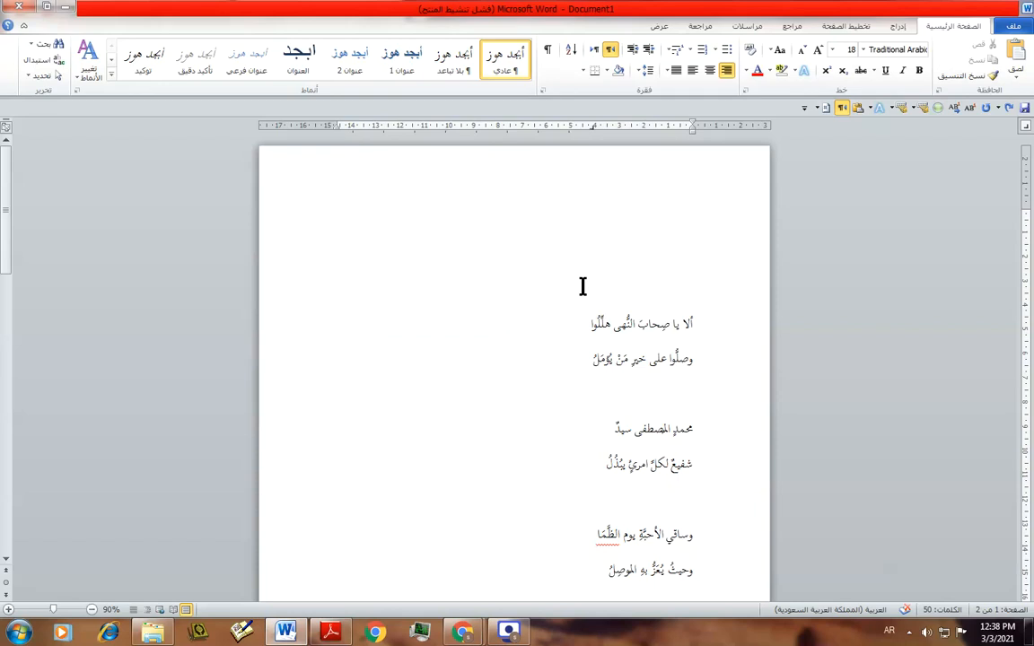
click(897, 26)
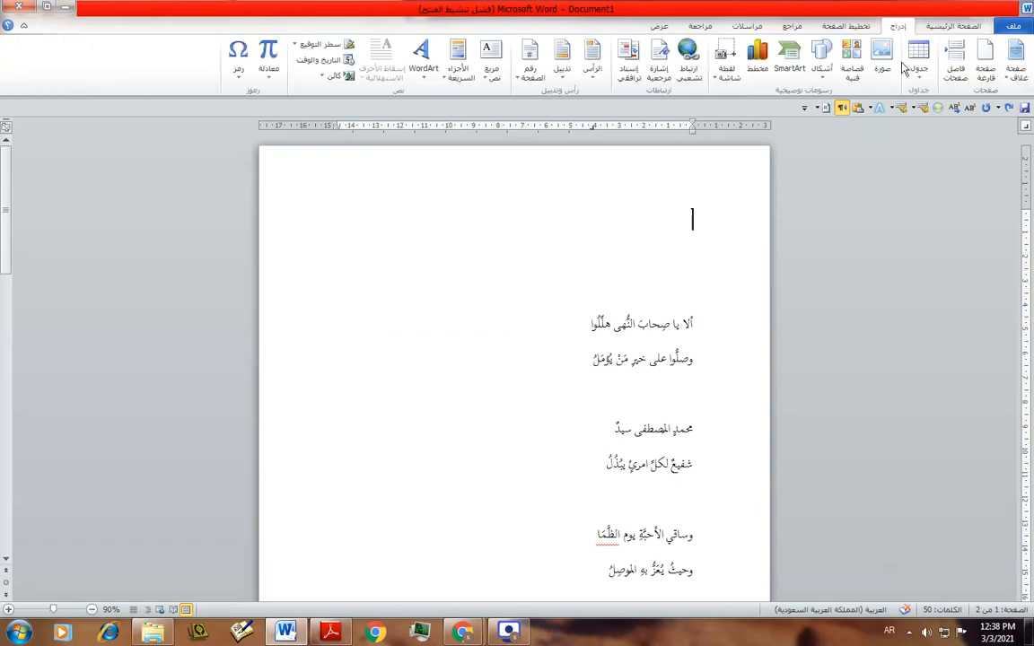
click(920, 85)
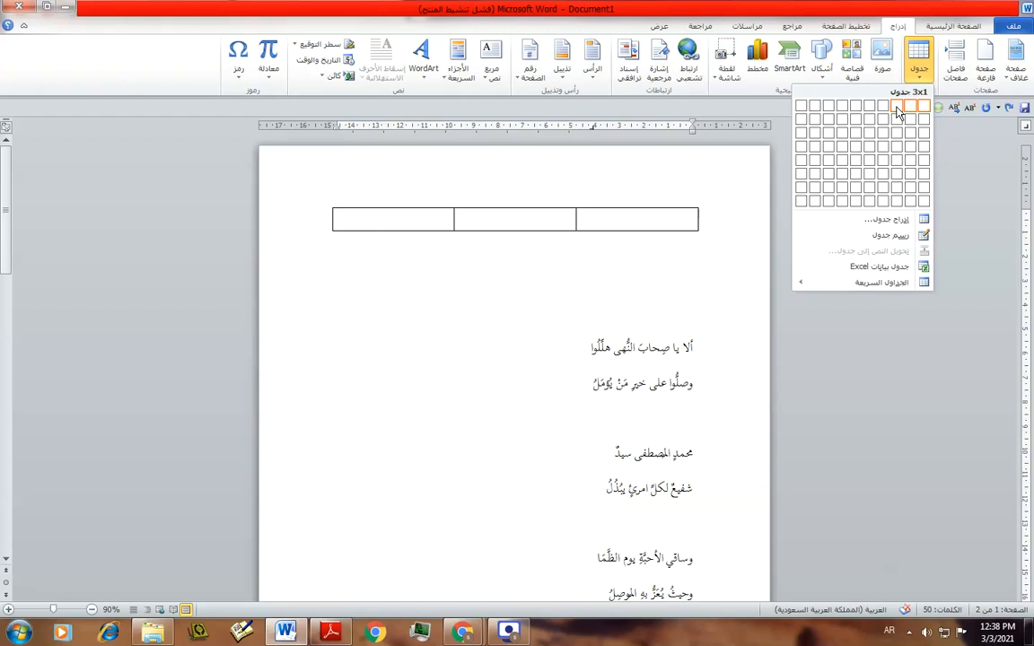
click(898, 113)
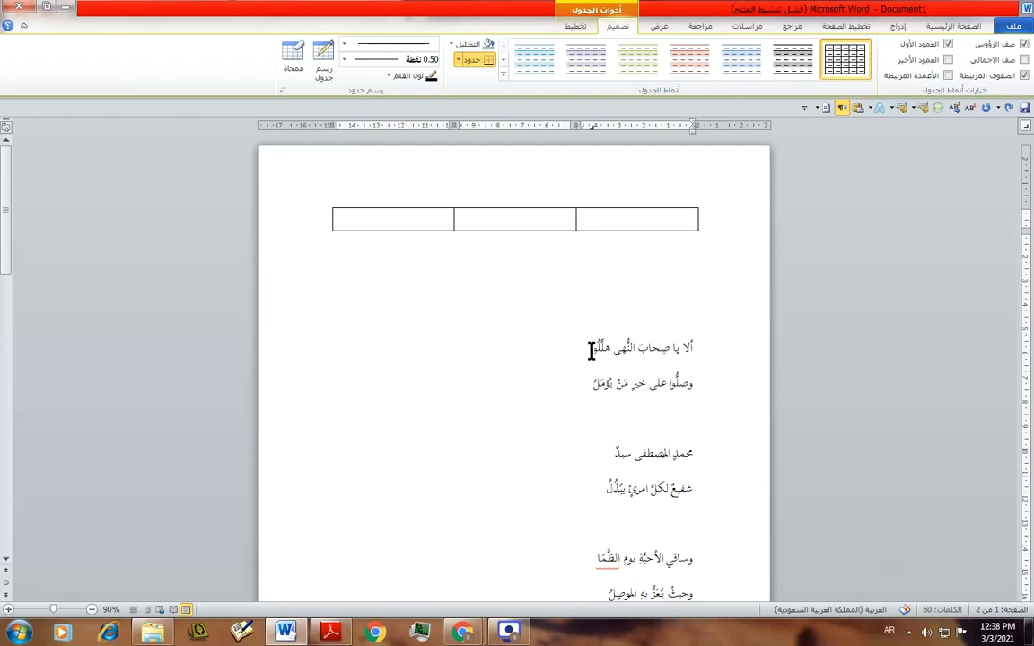
- Narrow the table's middle column by moving both of its borders inward, widening the two outer columns
drag(592, 350, 695, 348)
click(417, 219)
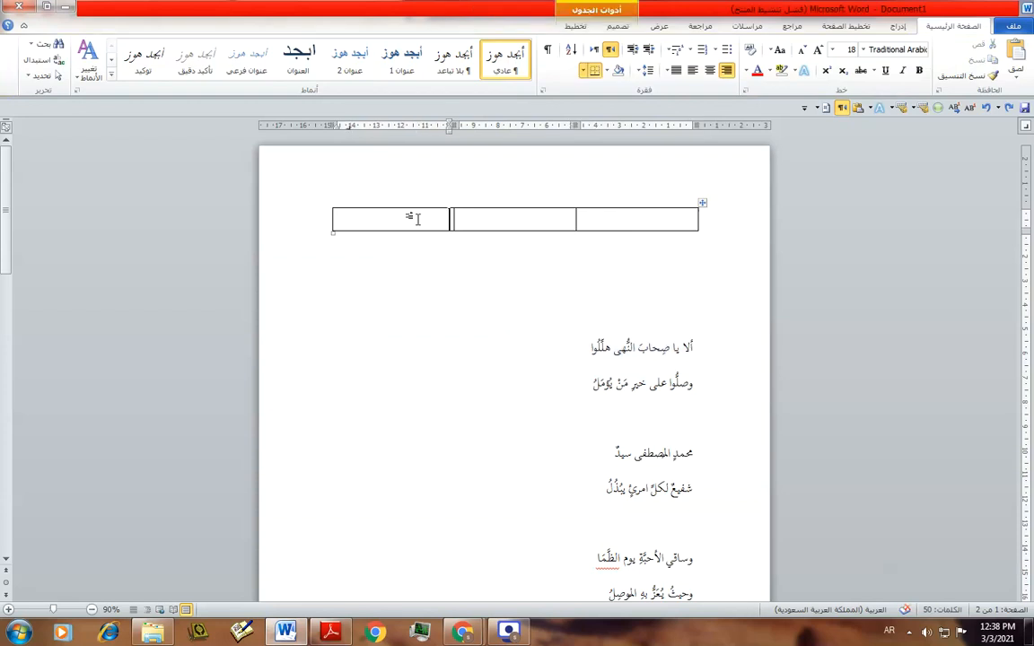
drag(574, 219, 531, 219)
drag(451, 218, 494, 222)
- Make the table's two outer columns equal in width at 6.8 cm
click(582, 220)
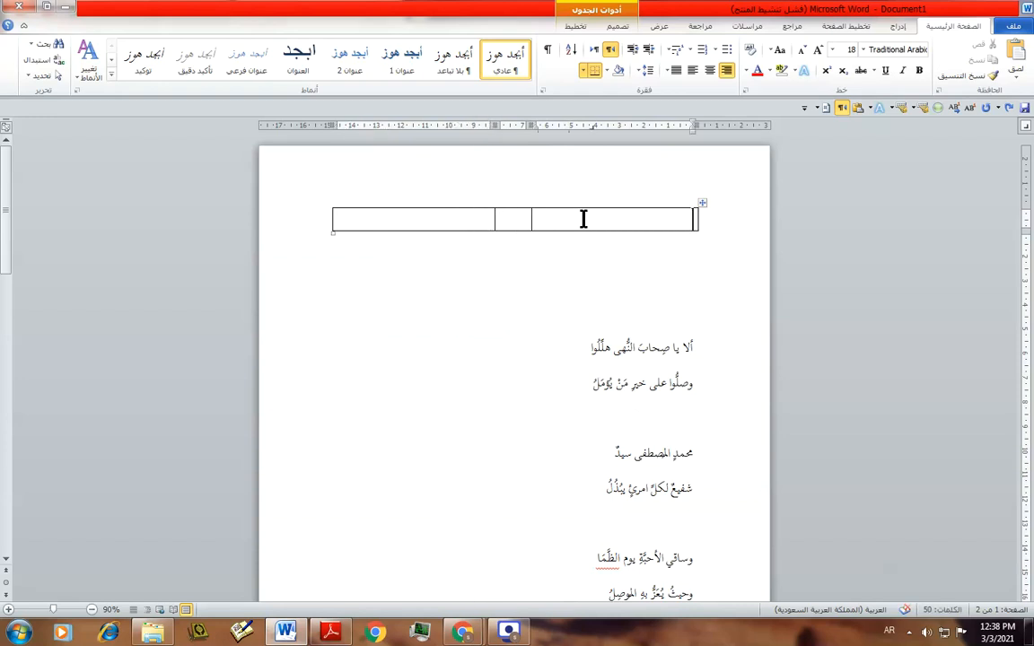
click(573, 27)
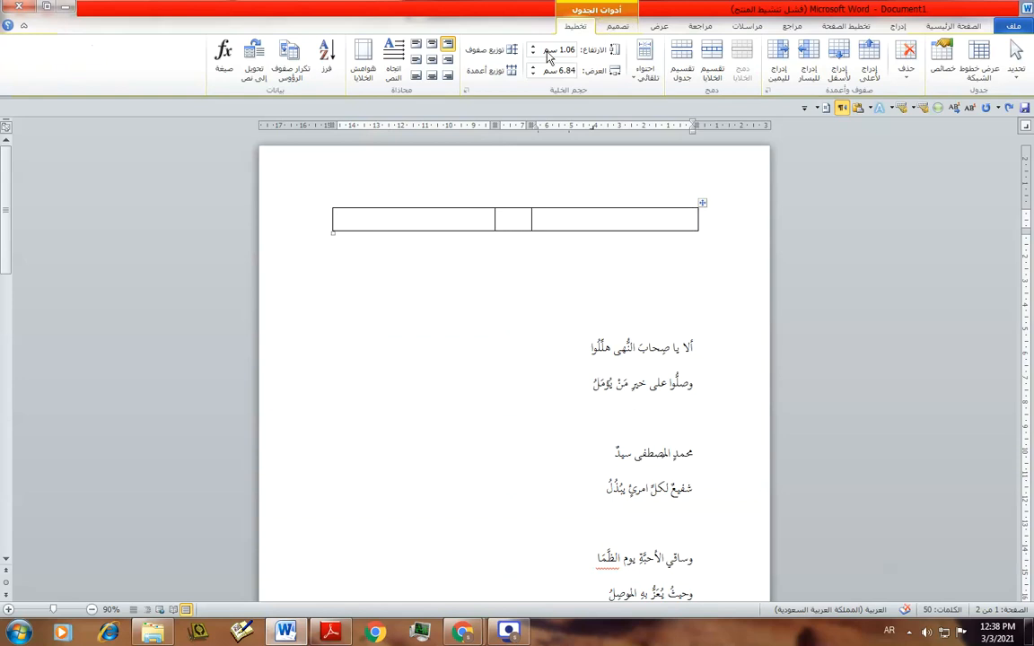
double_click(630, 216)
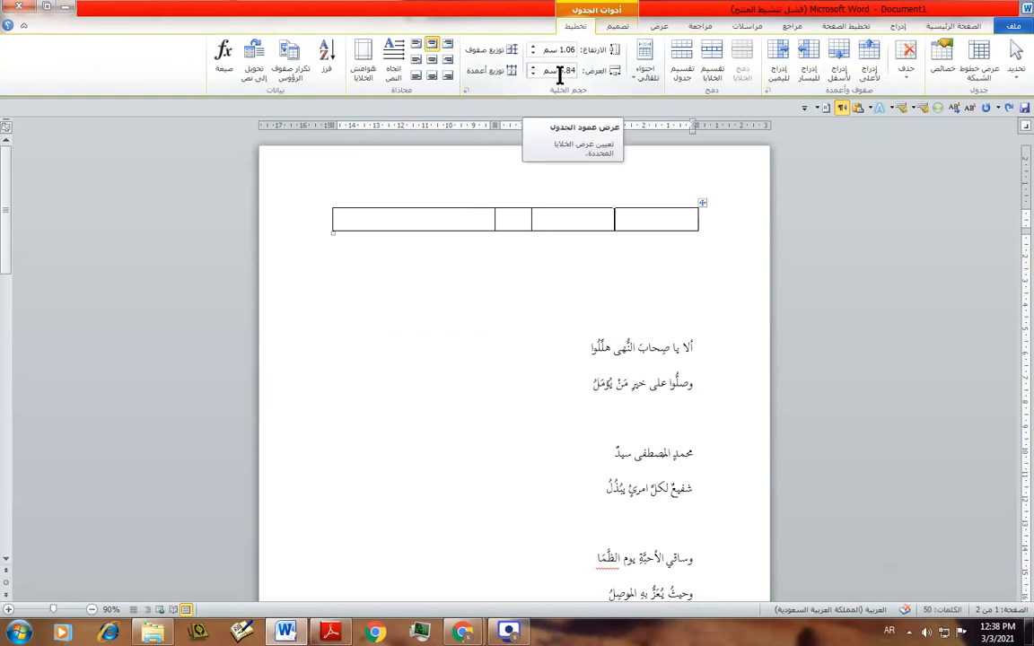
click(480, 224)
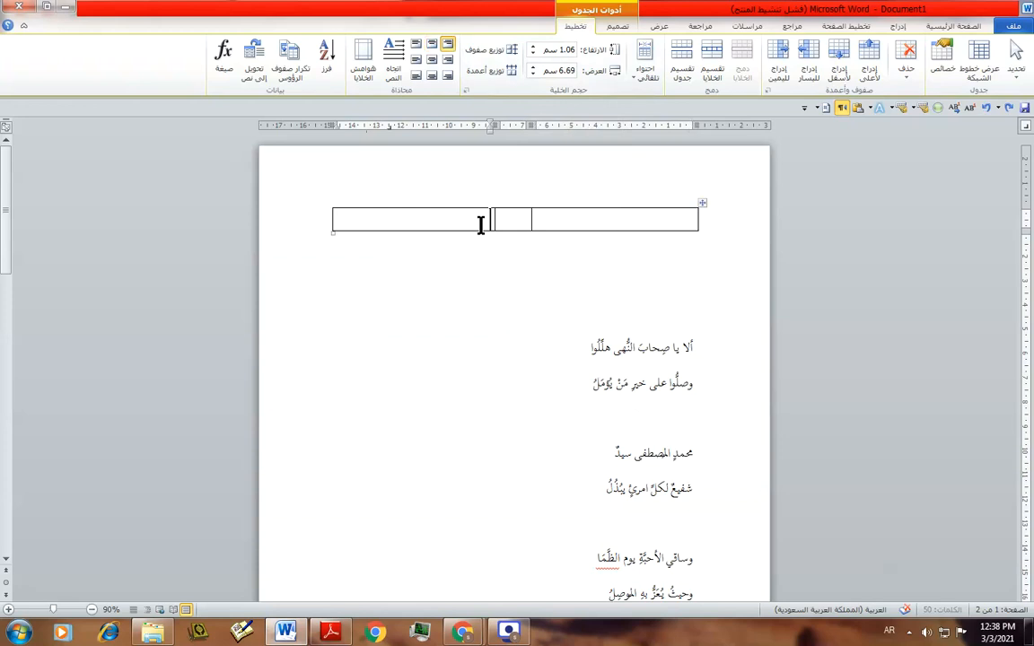
click(533, 67)
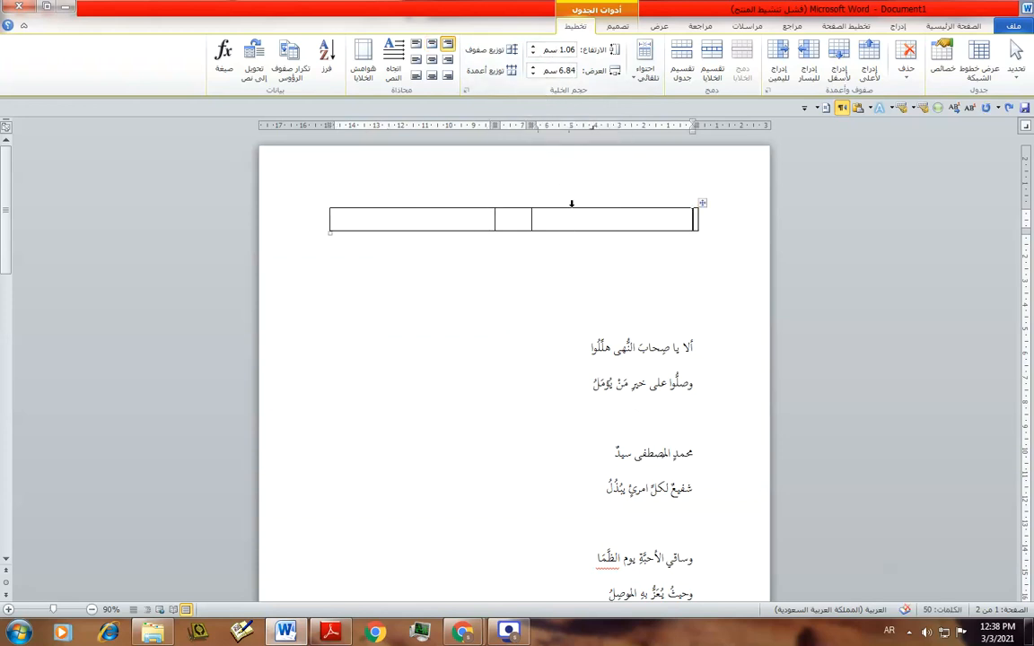
click(532, 73)
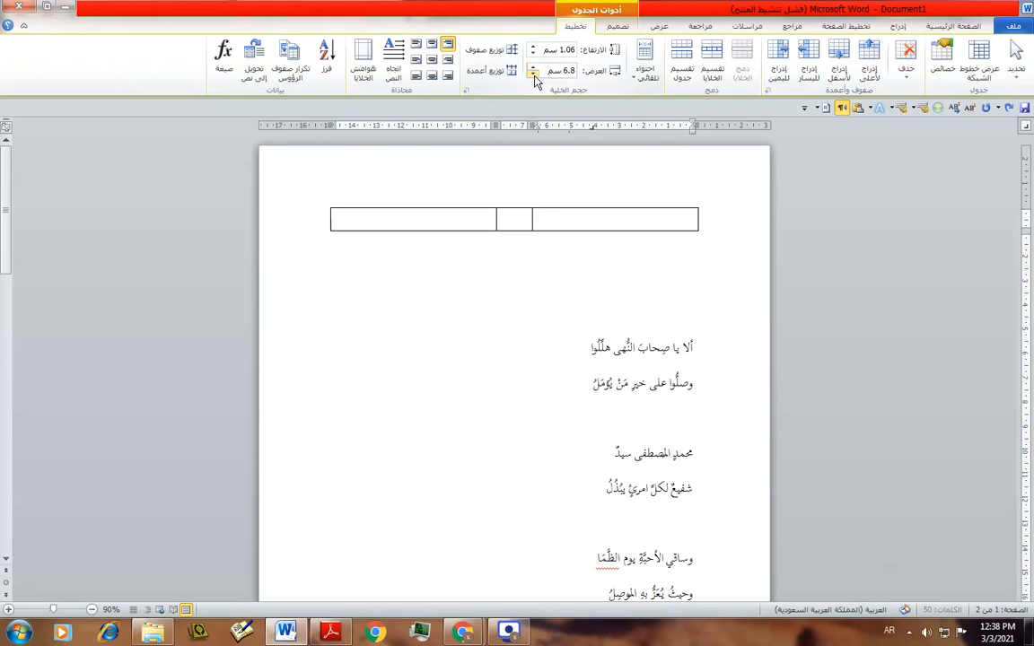
click(517, 222)
click(593, 223)
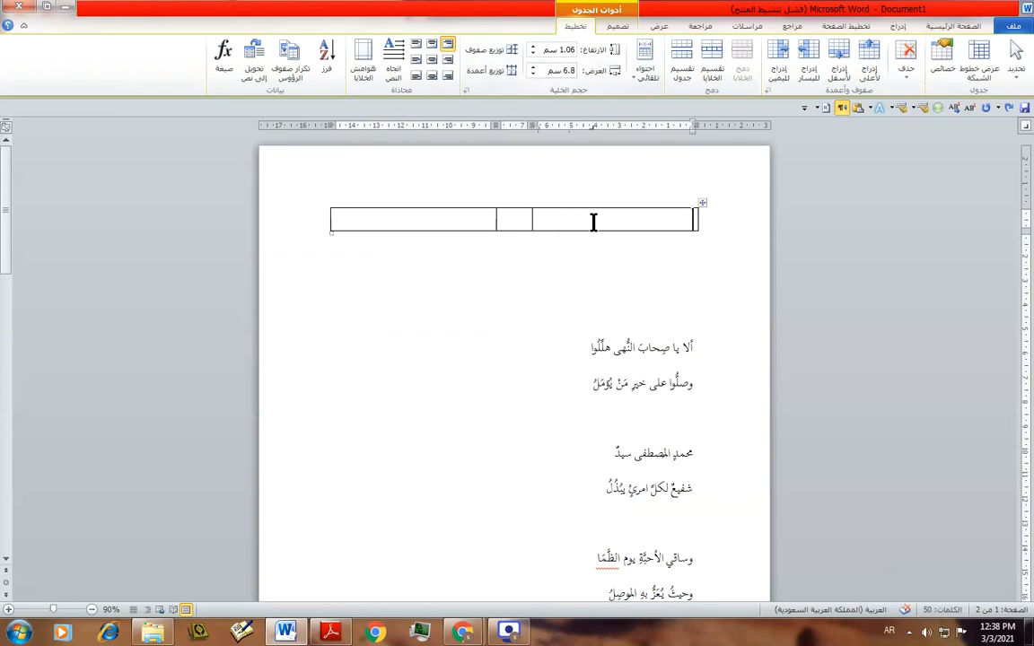
click(468, 223)
click(512, 222)
- Move the poem's first half-line into the table's right cell and its second half-line into the left cell
drag(591, 350, 685, 223)
drag(590, 364, 473, 223)
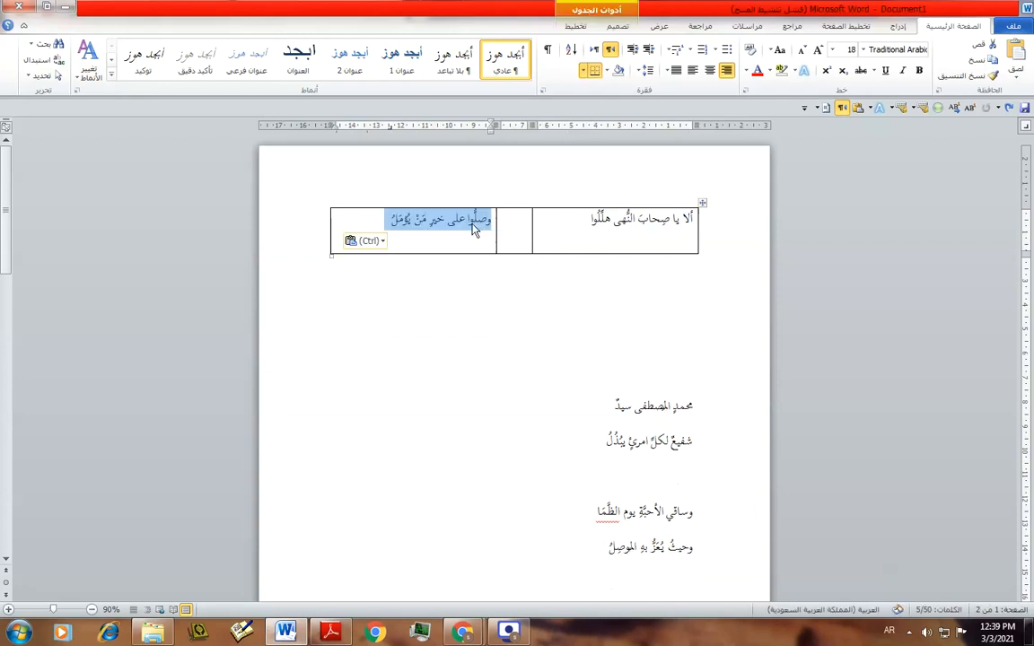
click(521, 222)
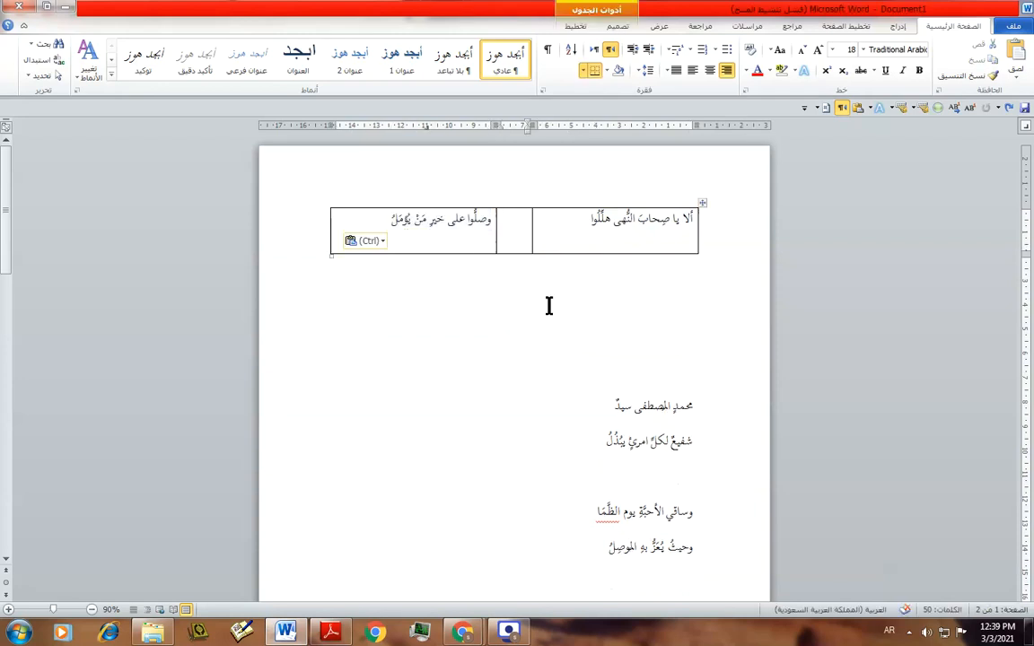
- Add a line break after the first half-line in the table's right cell
click(592, 224)
key(Return)
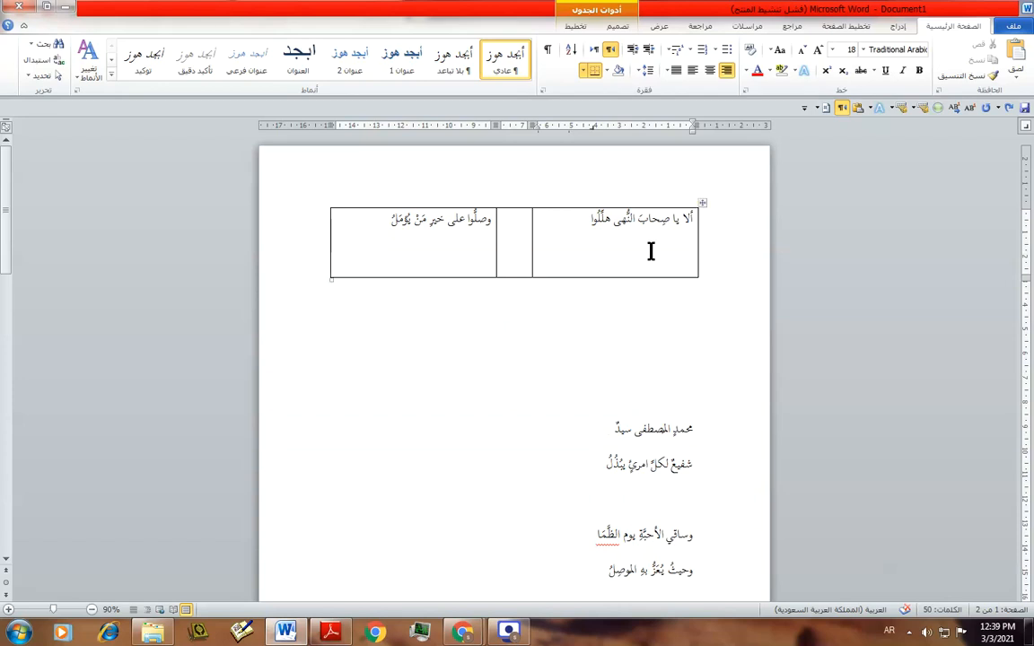
click(585, 222)
click(687, 239)
- Justify the whole table's text with small kashida (كشيدة صغيرة) and add a soft line break after the left cell's half-line
click(704, 204)
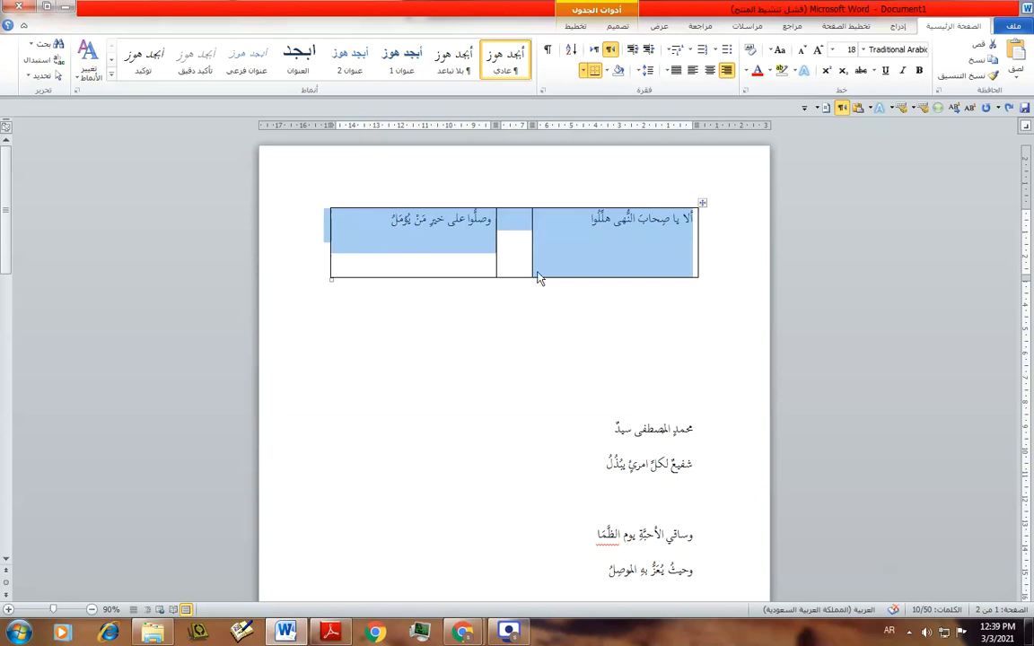
click(671, 70)
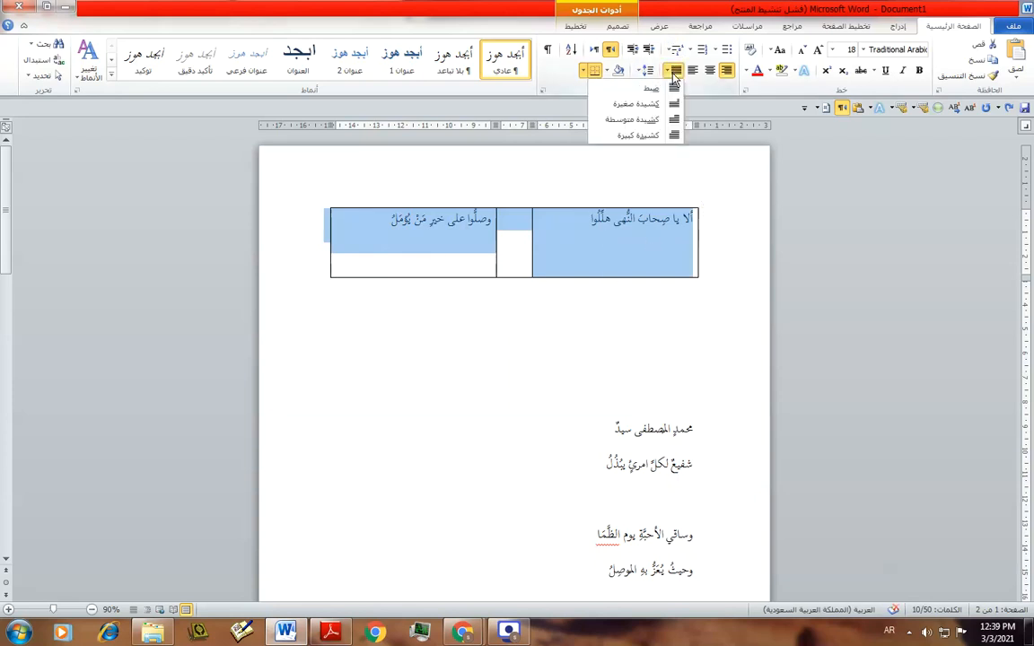
click(675, 105)
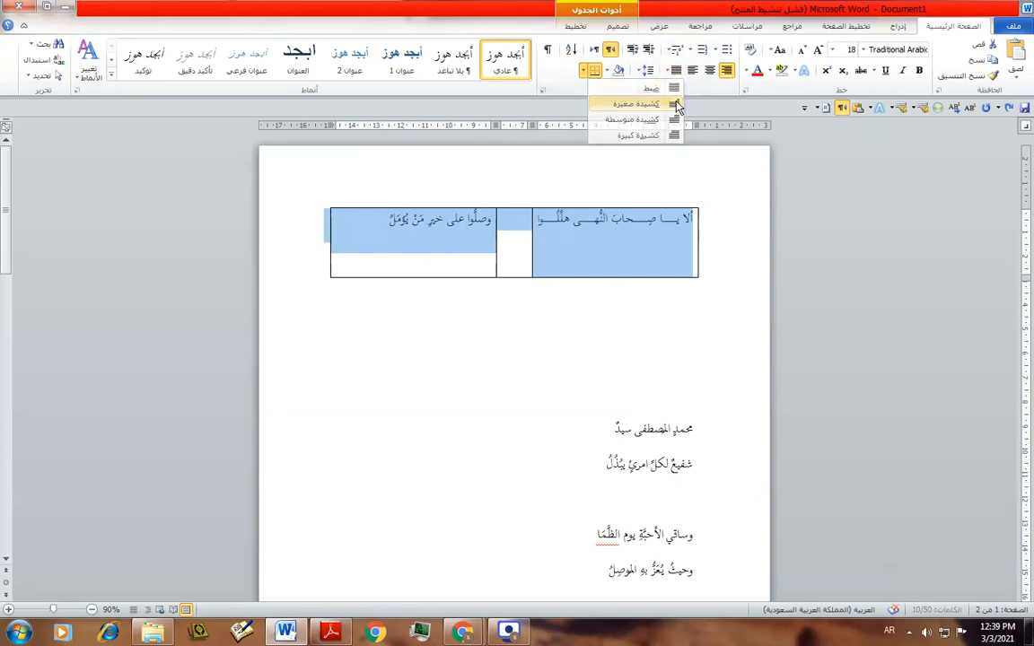
click(678, 73)
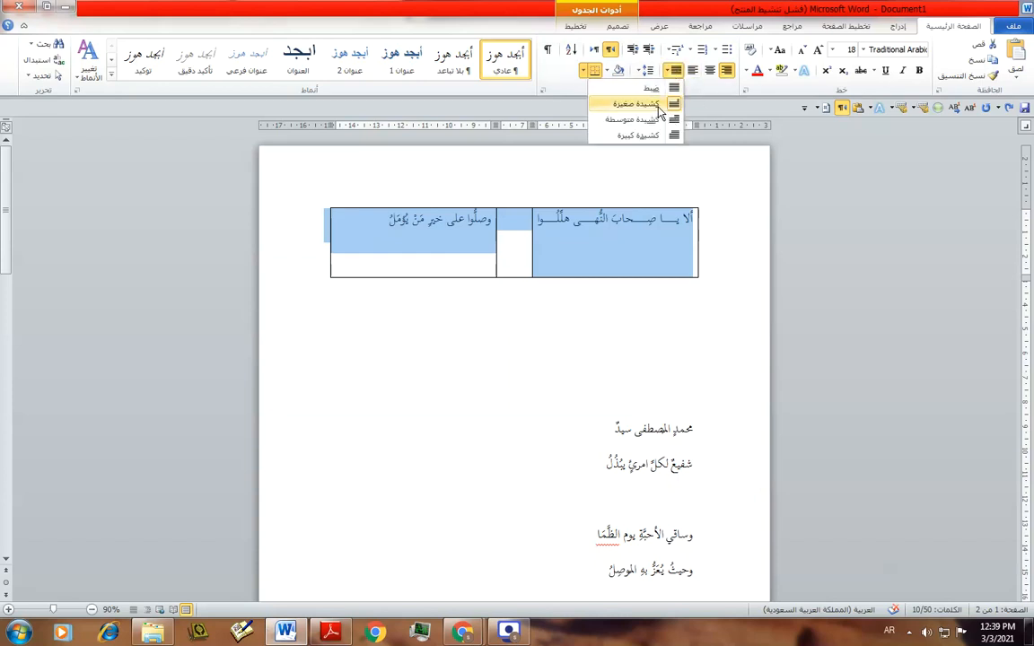
click(672, 104)
click(646, 238)
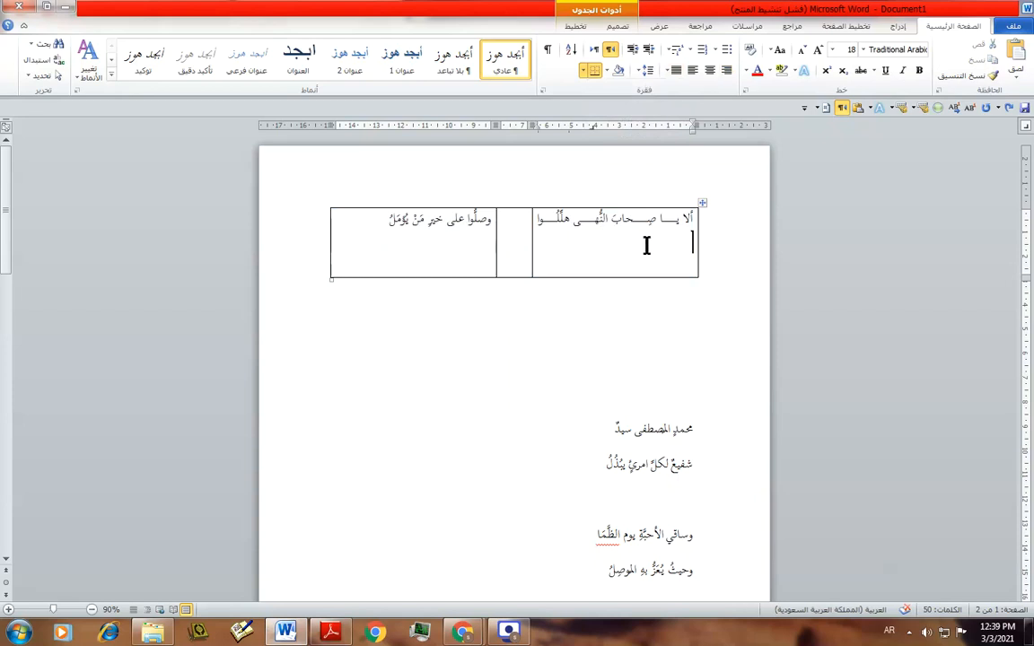
click(385, 225)
key(shift+Return)
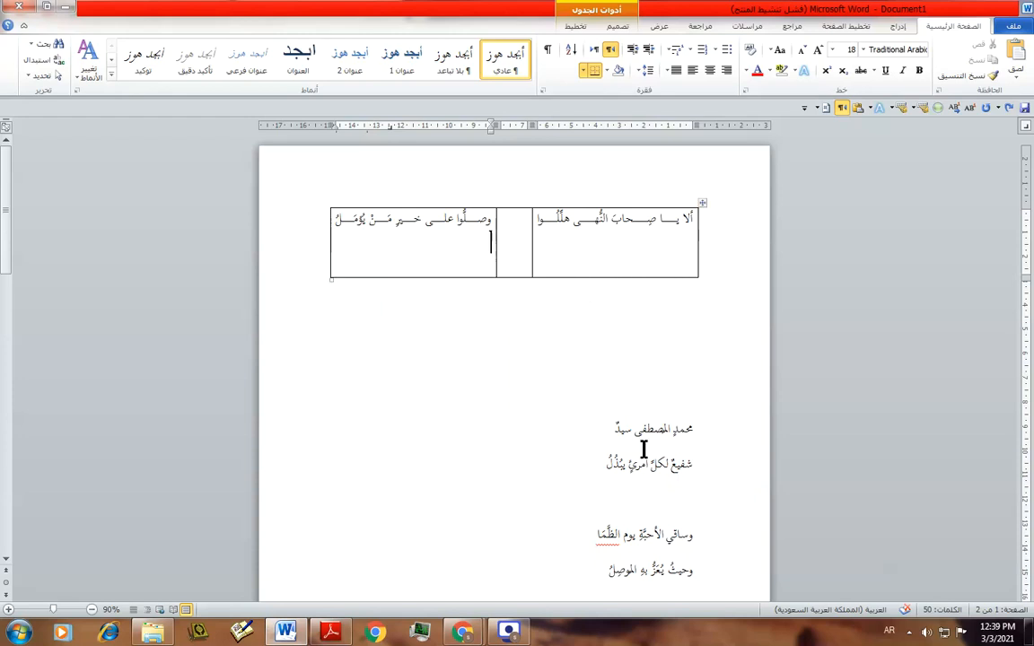
- Move the half-line «محمد المصطفى سيد» under the right cell's first line as a separate paragraph and reapply small kashida justification to the table
drag(615, 430, 675, 259)
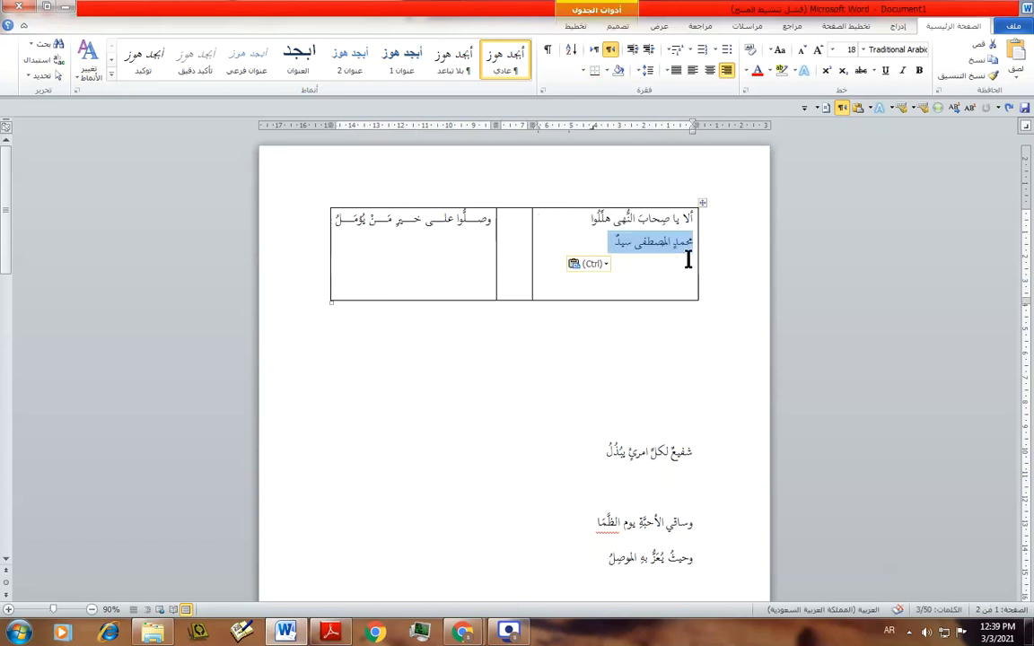
click(579, 221)
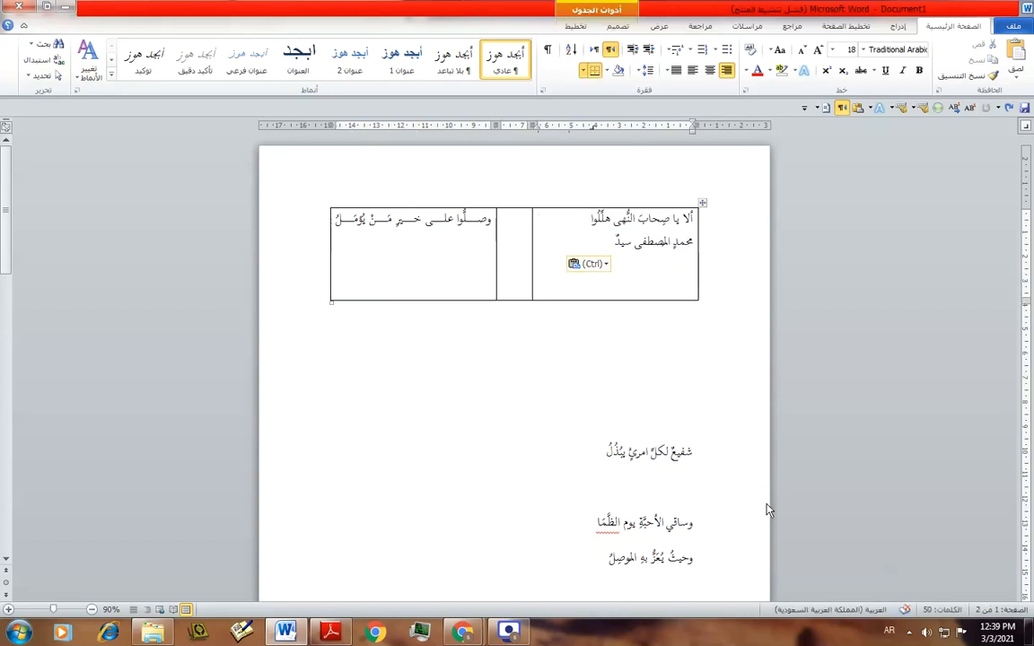
key(Return)
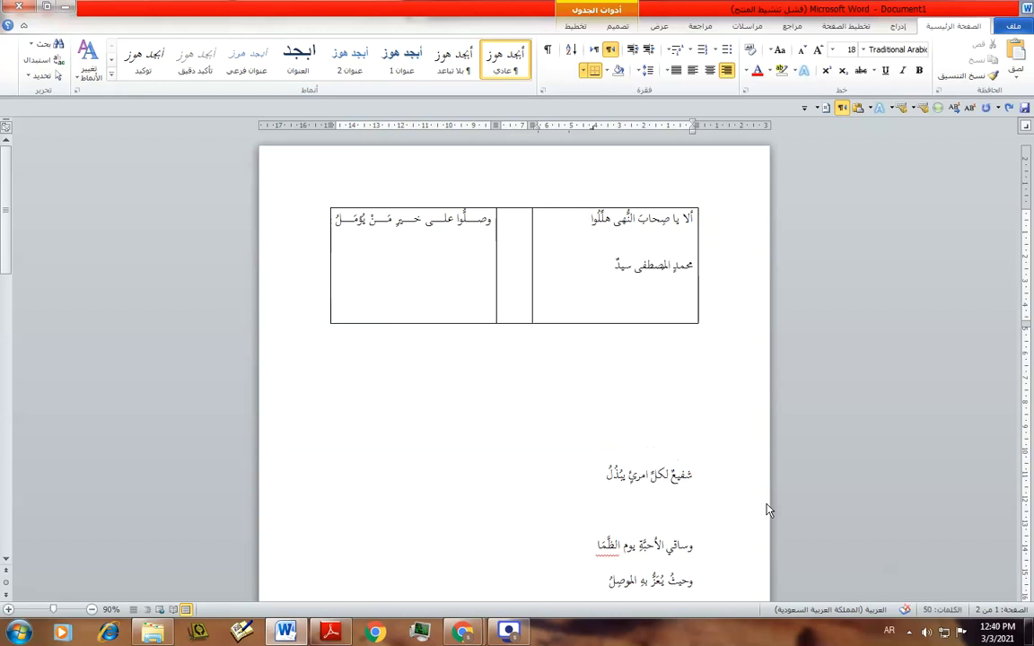
click(701, 203)
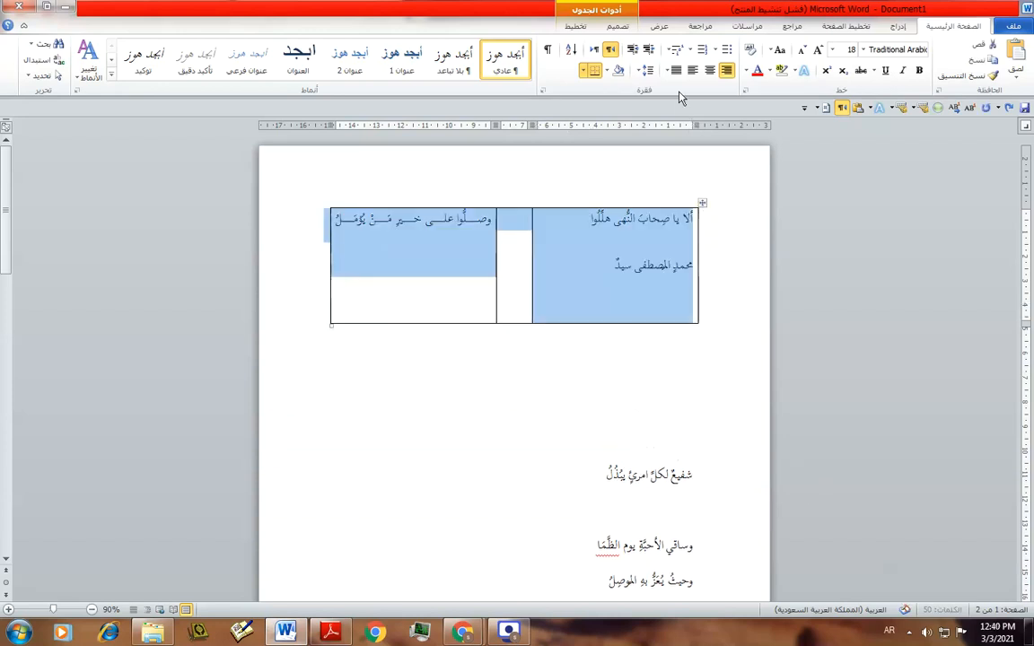
click(679, 71)
click(619, 101)
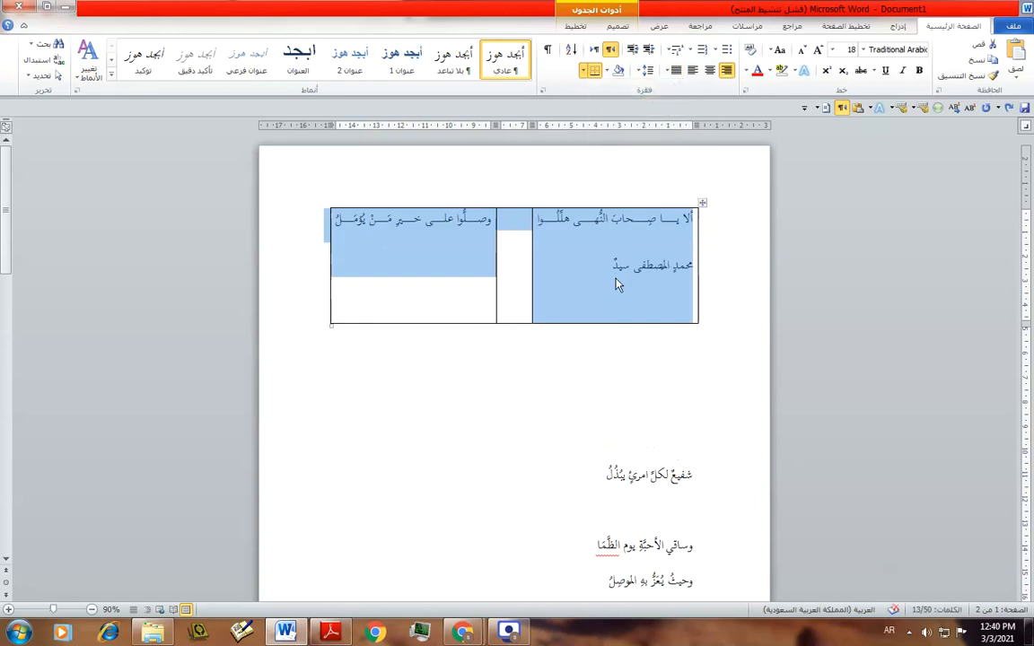
click(671, 239)
key(Delete)
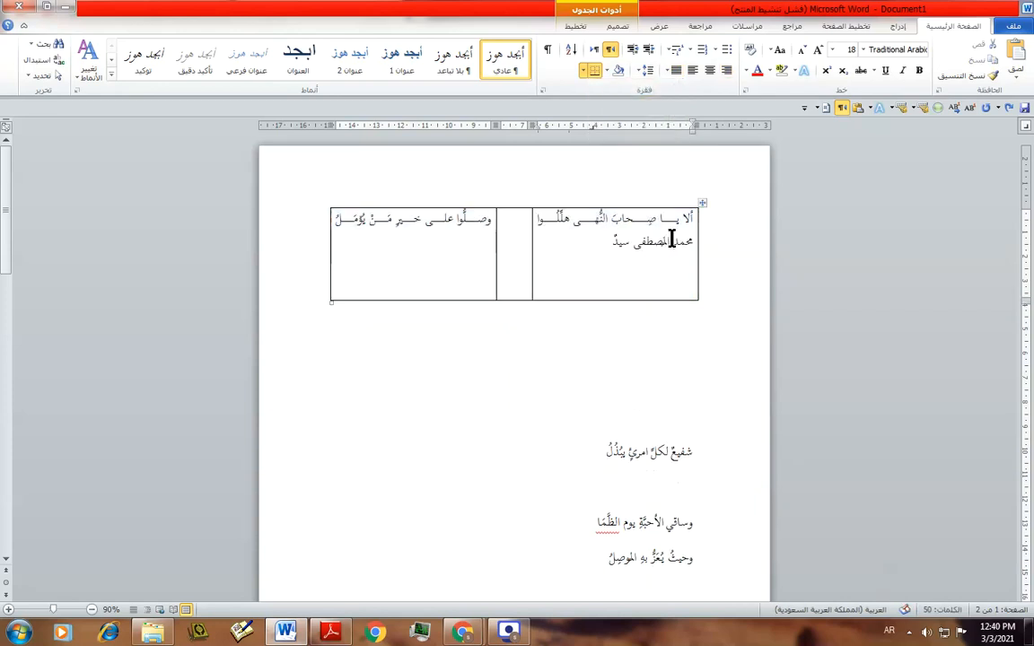
click(605, 238)
key(shift+Return)
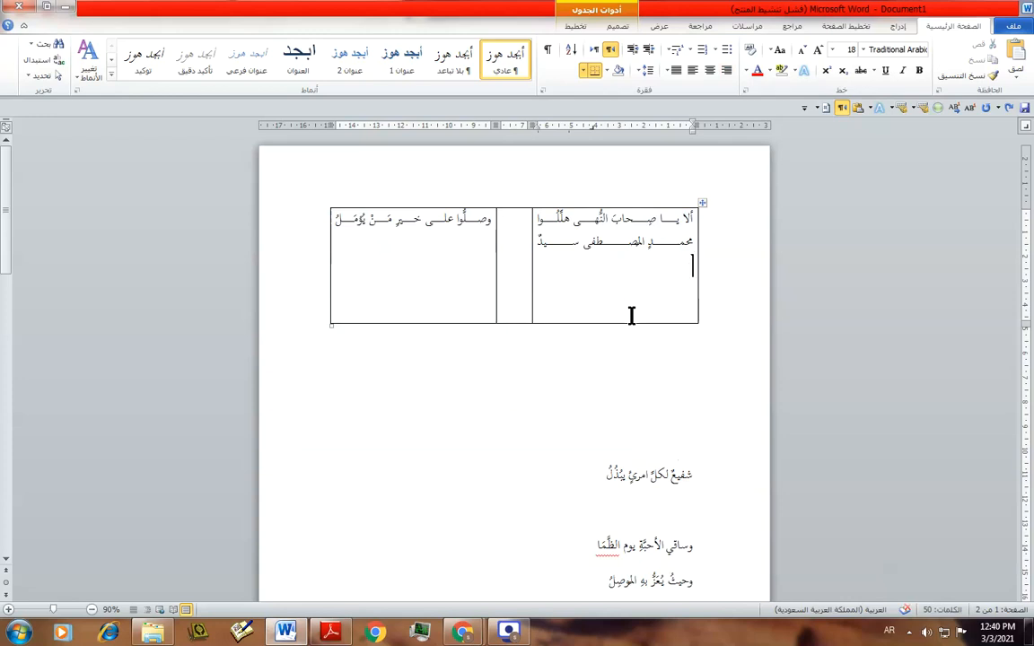
- Move the half-line «شفيع لكل امرئ يبذل» under the left cell's first line as a separate paragraph and reapply small kashida justification to the table
drag(596, 475, 492, 248)
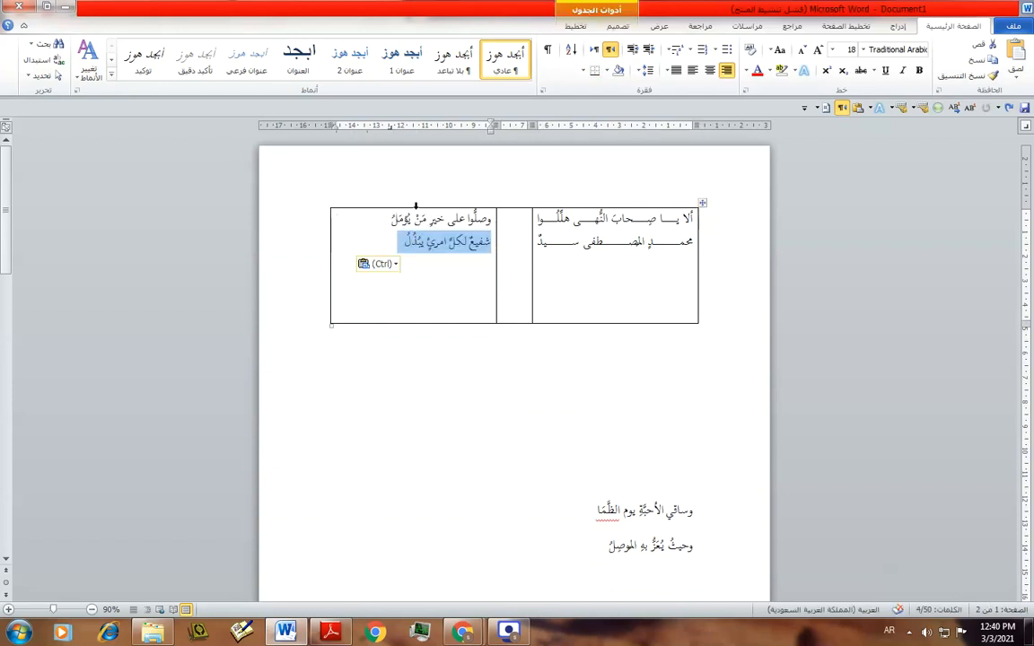
click(380, 224)
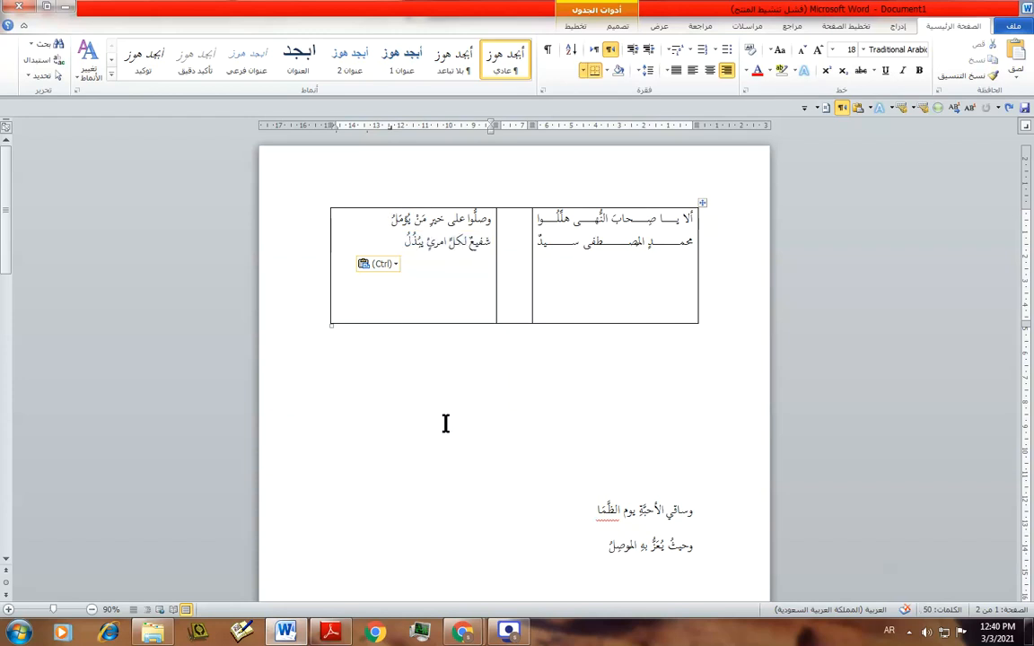
key(Return)
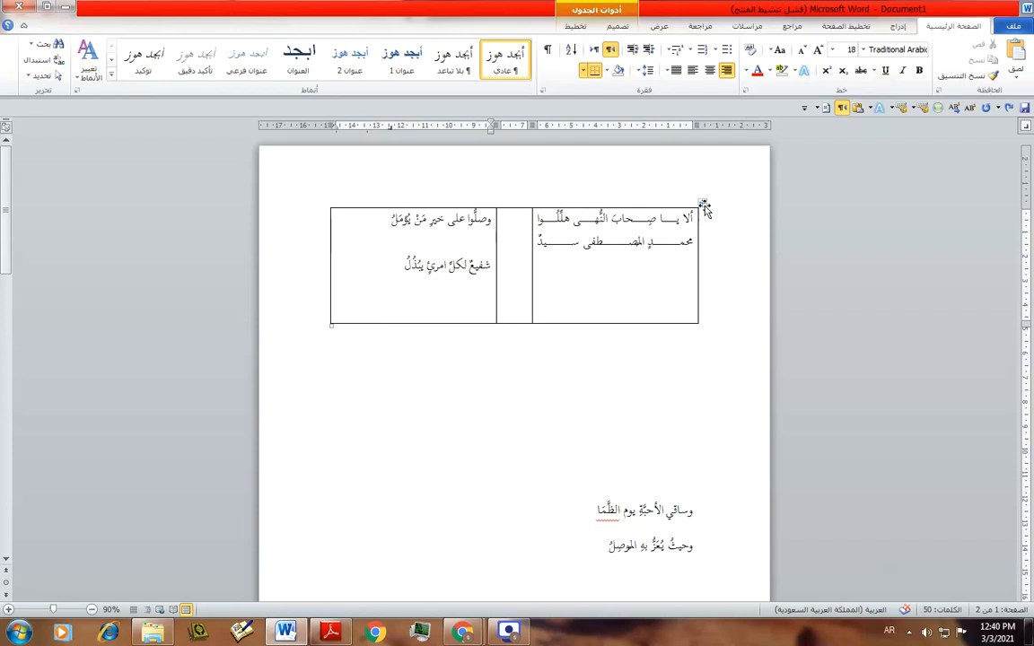
click(704, 205)
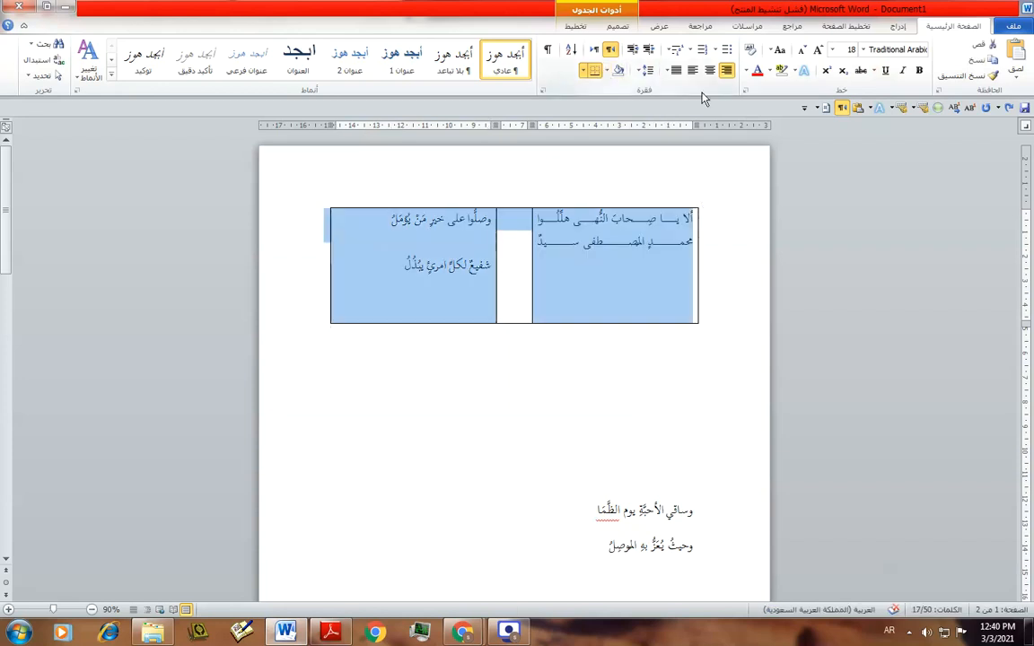
click(676, 70)
click(650, 101)
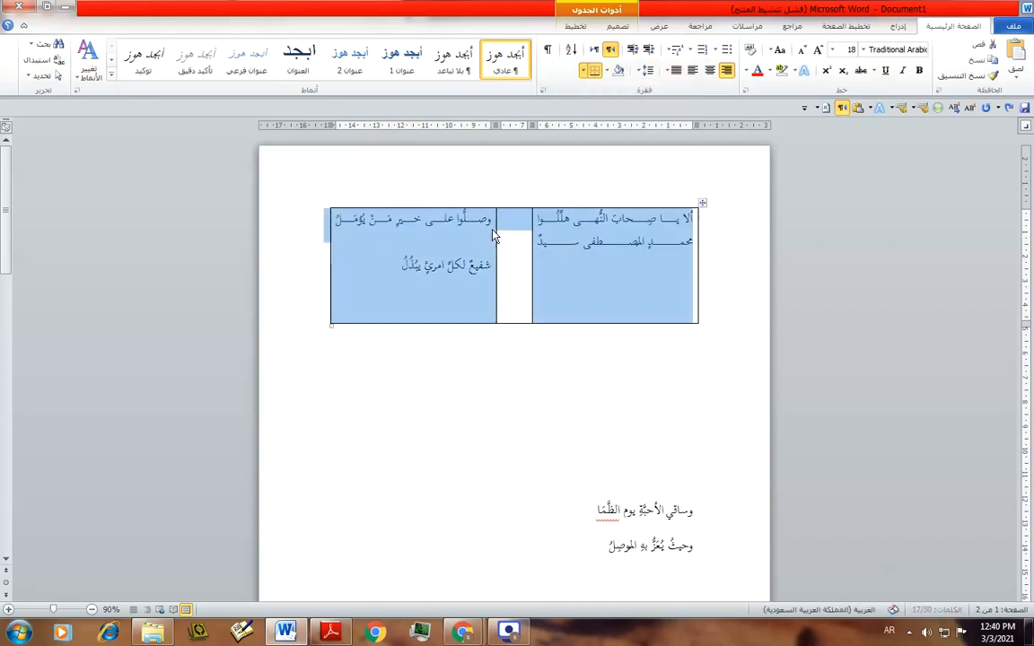
- Remove the blank line above «شفيع لكل امرئ يبذل» in the left cell and add a soft line break after that half-line
click(477, 246)
key(Delete)
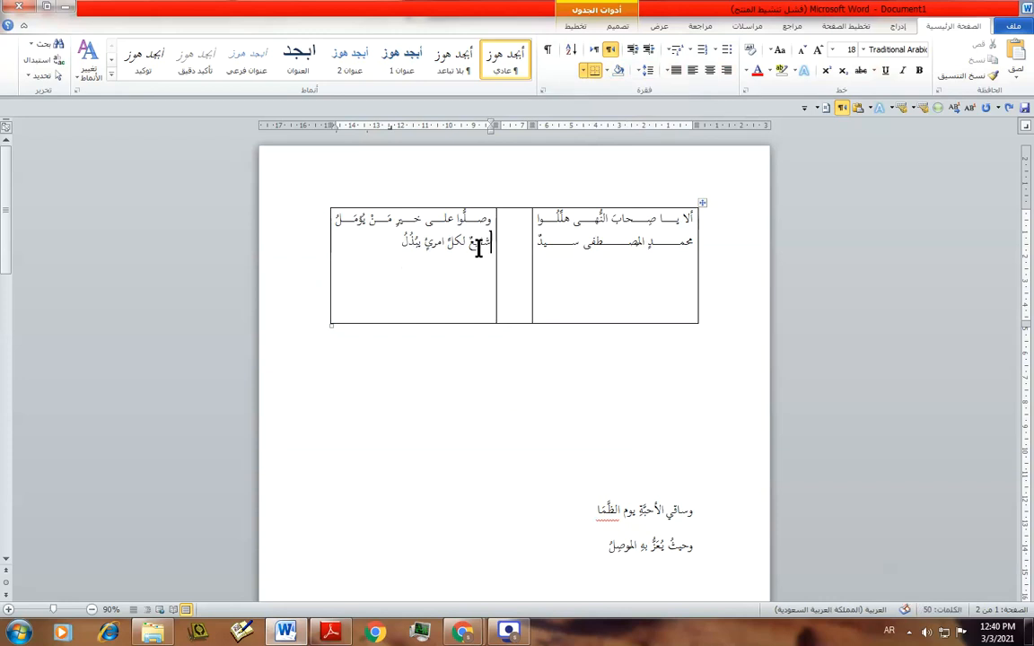
key(shift+Return)
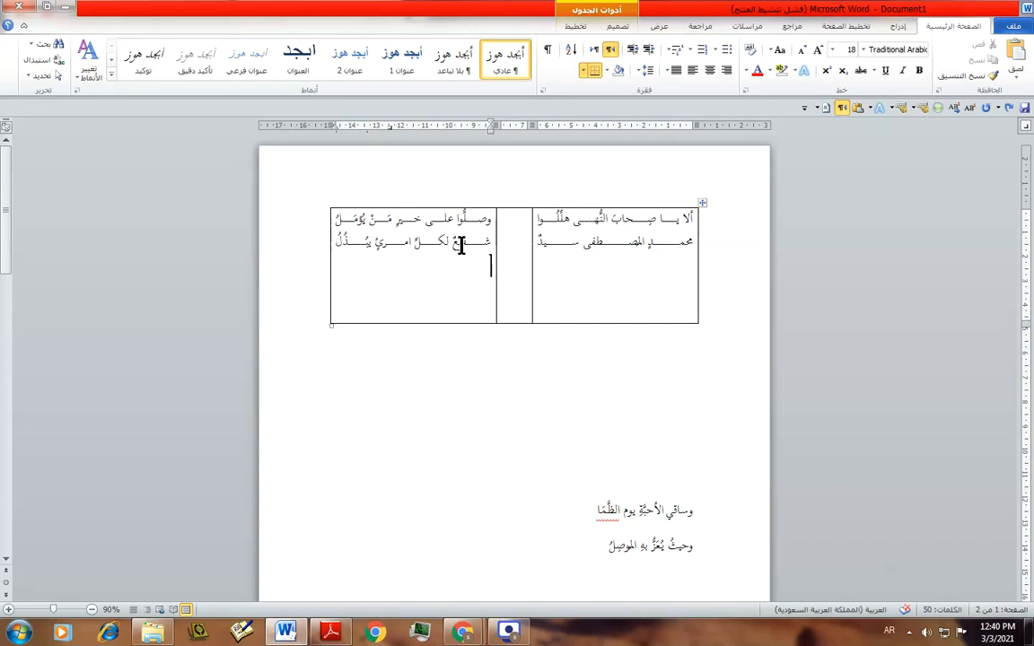
- Remove all borders from the poem table and make its text bold
click(704, 204)
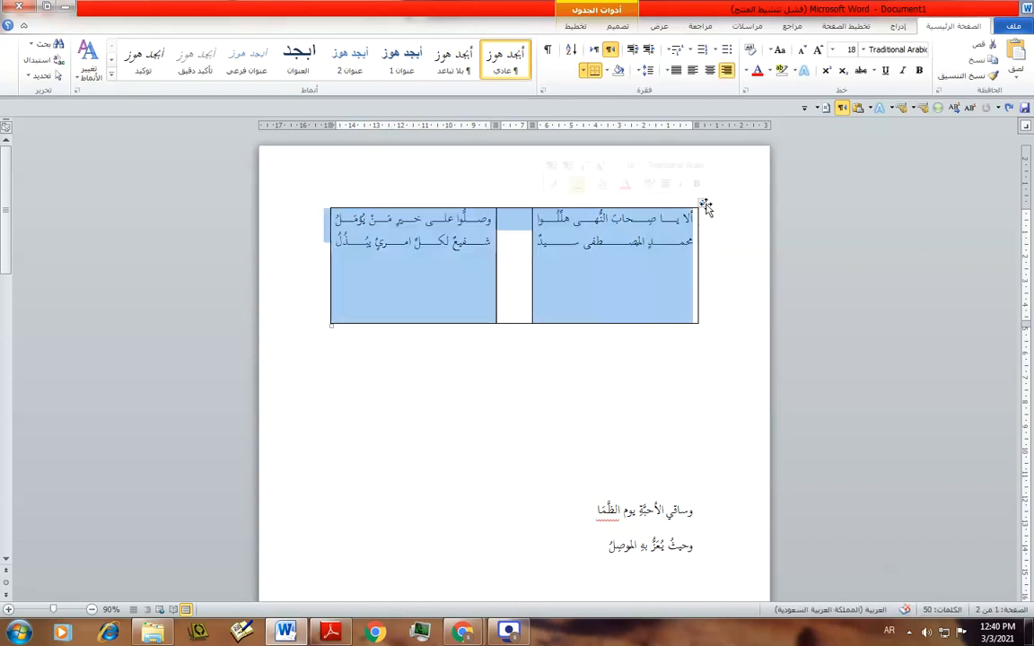
click(585, 72)
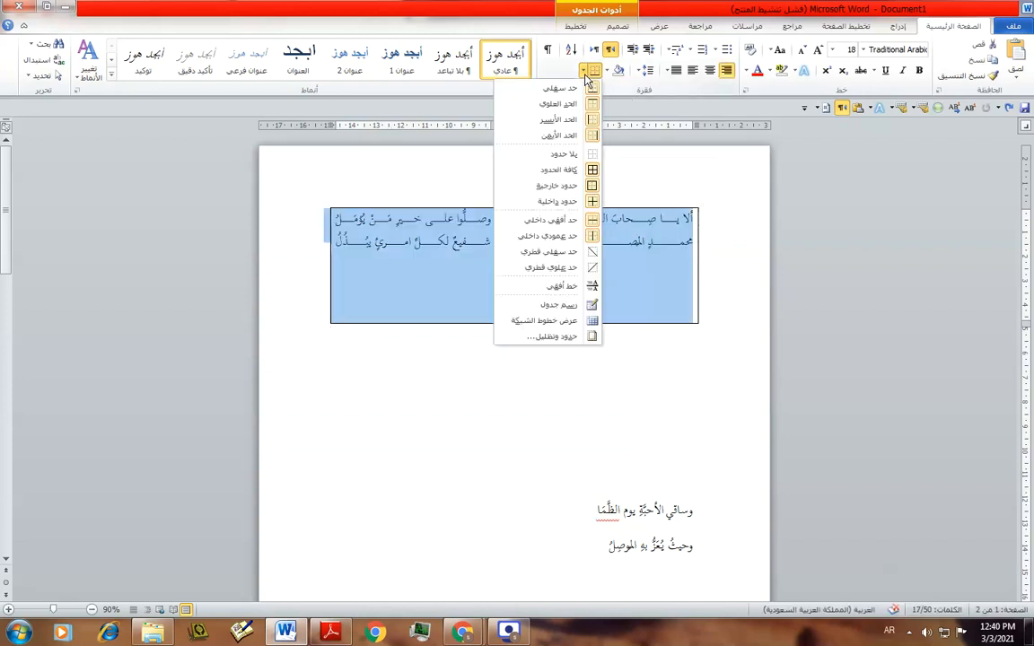
click(572, 158)
click(563, 260)
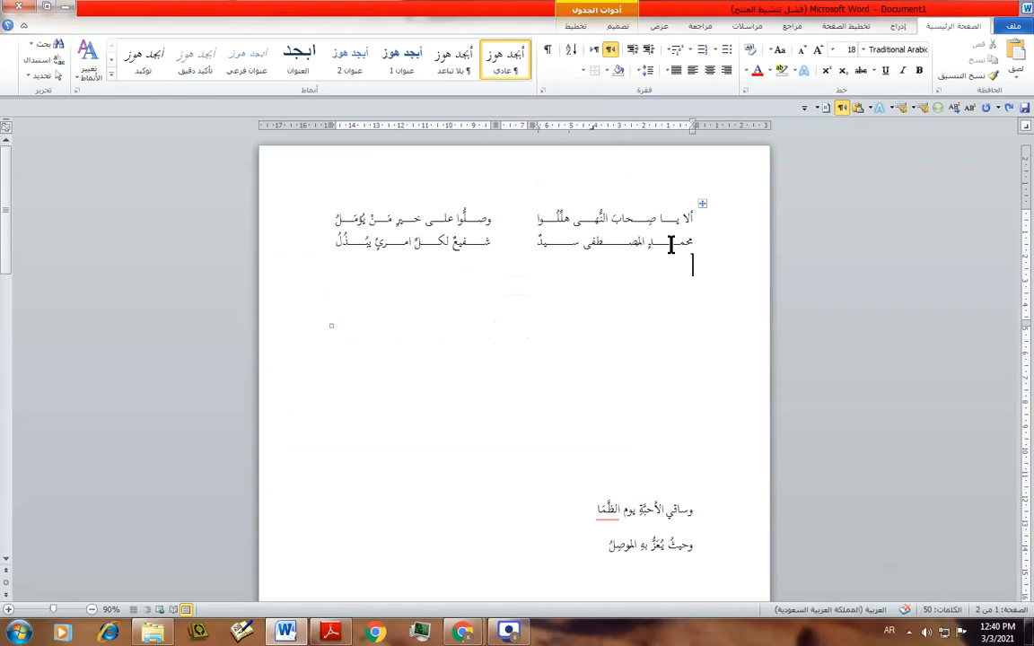
click(703, 204)
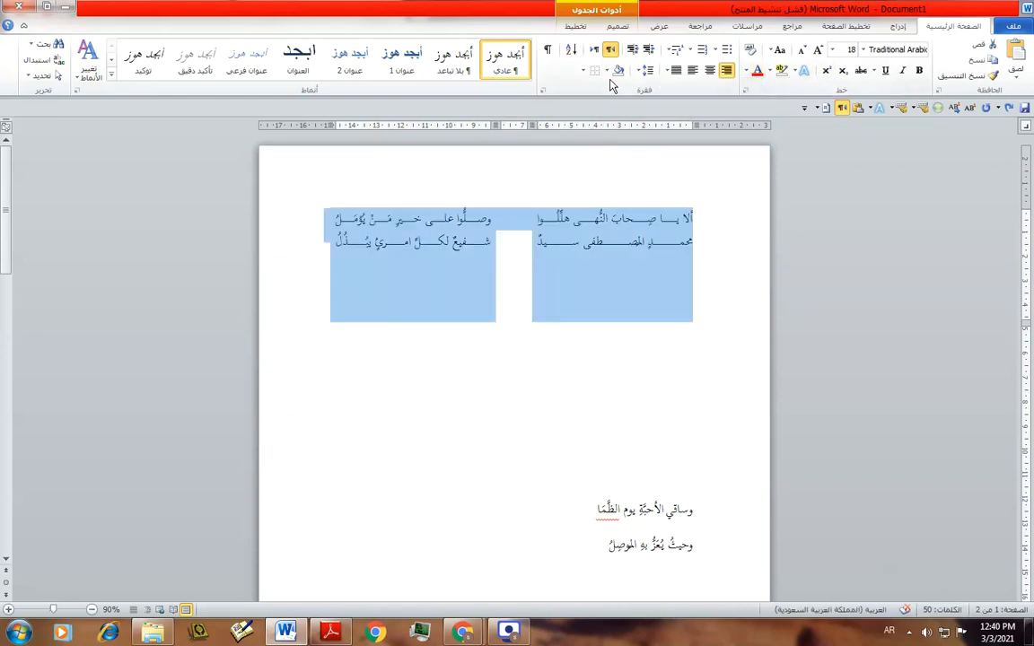
click(657, 279)
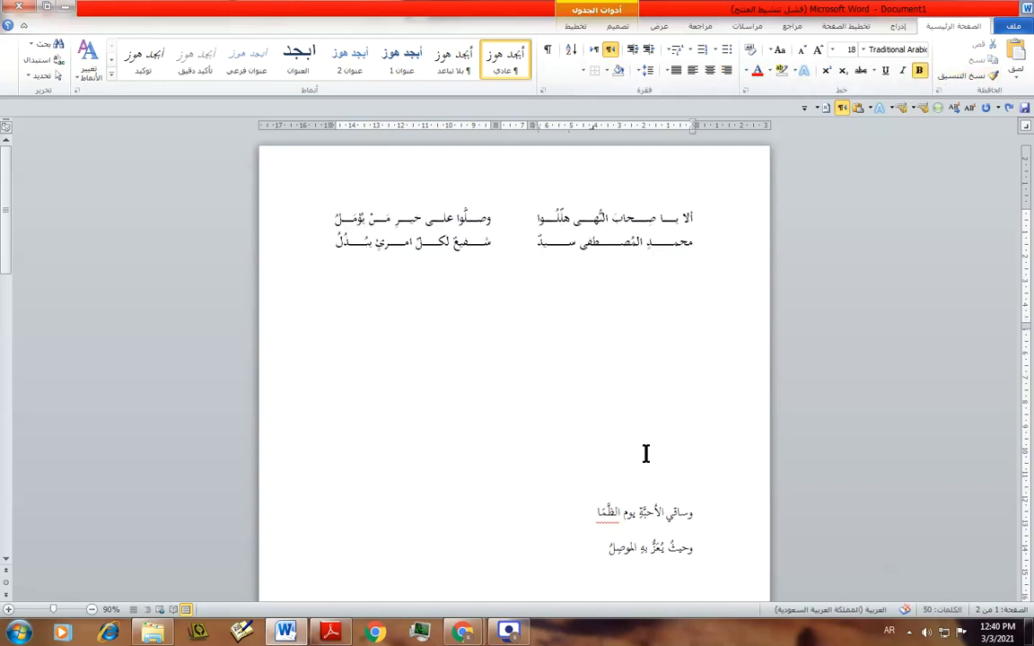
- Move the half-line «وساقي الأحبة يوم الظما» from the text below into the right cell as its third line
drag(596, 511, 674, 512)
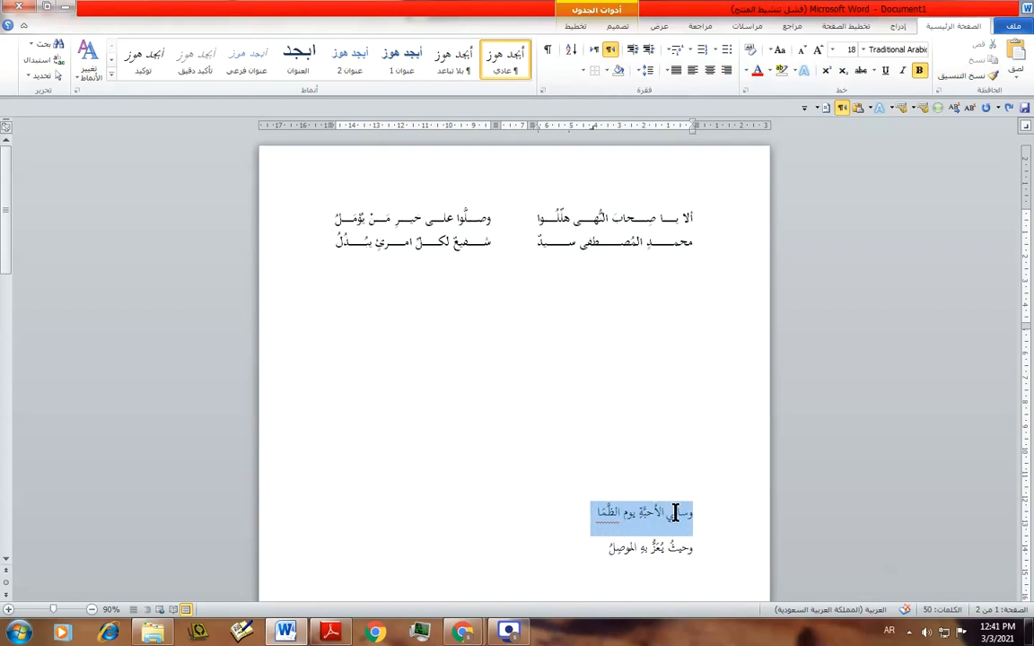
key(ctrl+x)
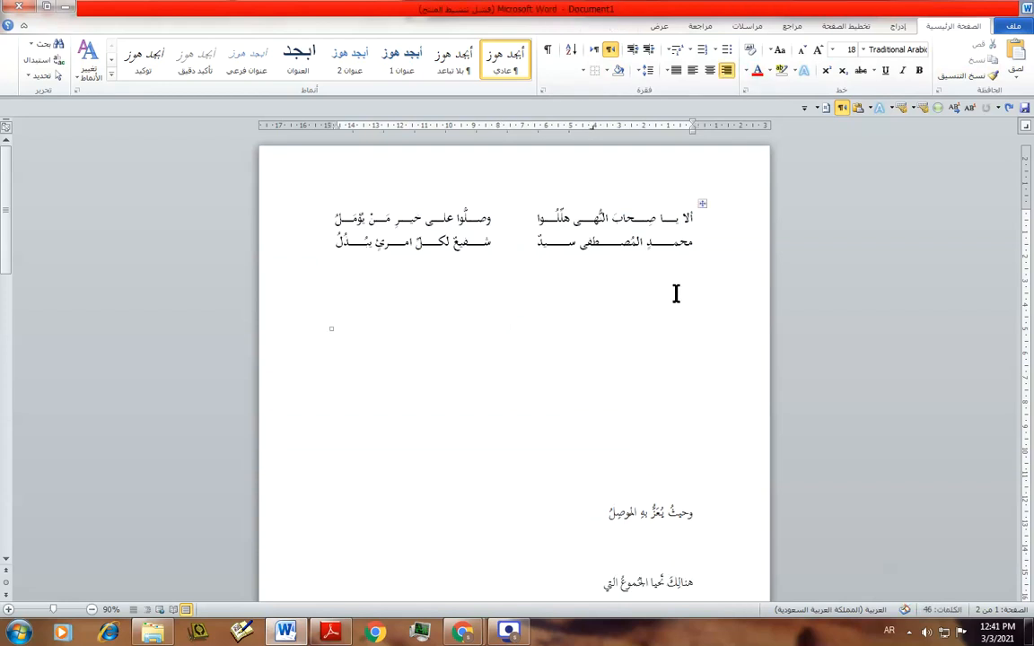
click(675, 262)
key(ctrl+v)
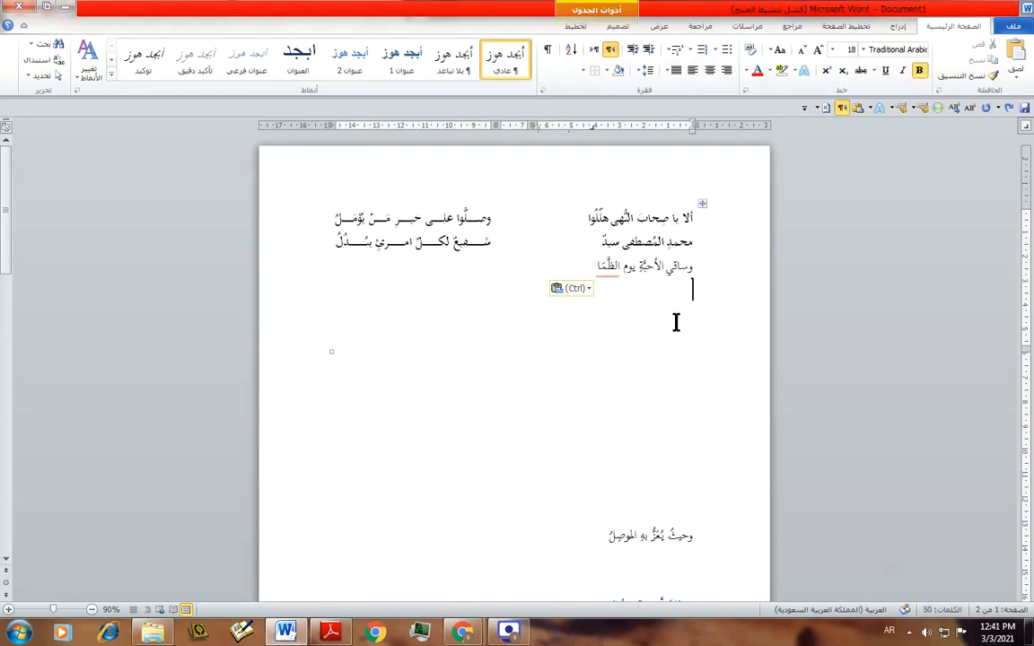
click(596, 268)
- Reapply small kashida justification to the whole table and add a soft line break after «وساقي الأحبة يوم الظما»
click(700, 208)
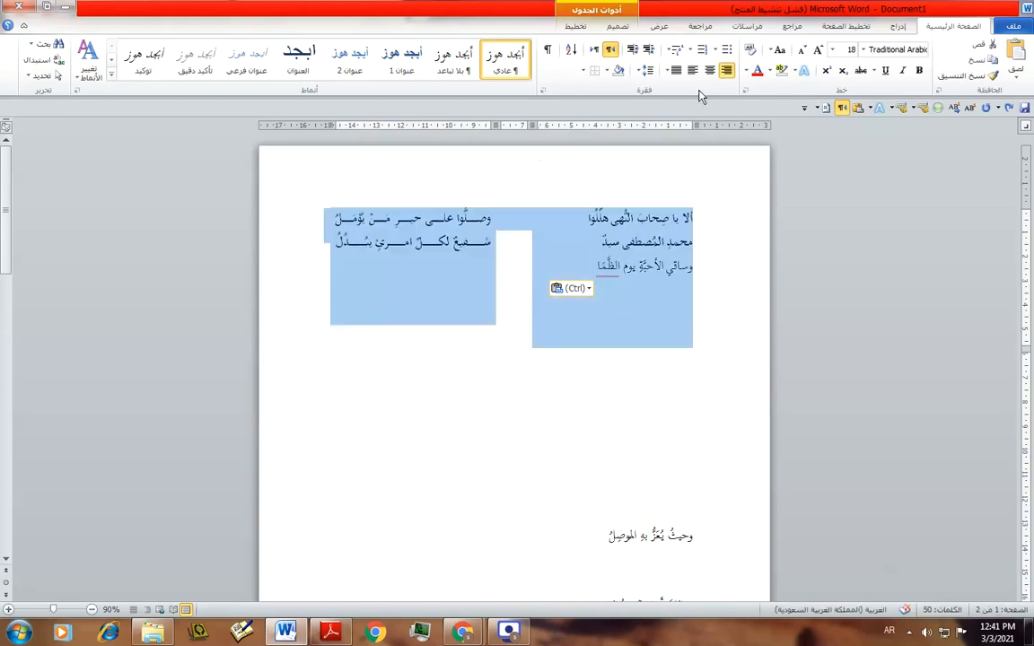
click(676, 70)
click(673, 106)
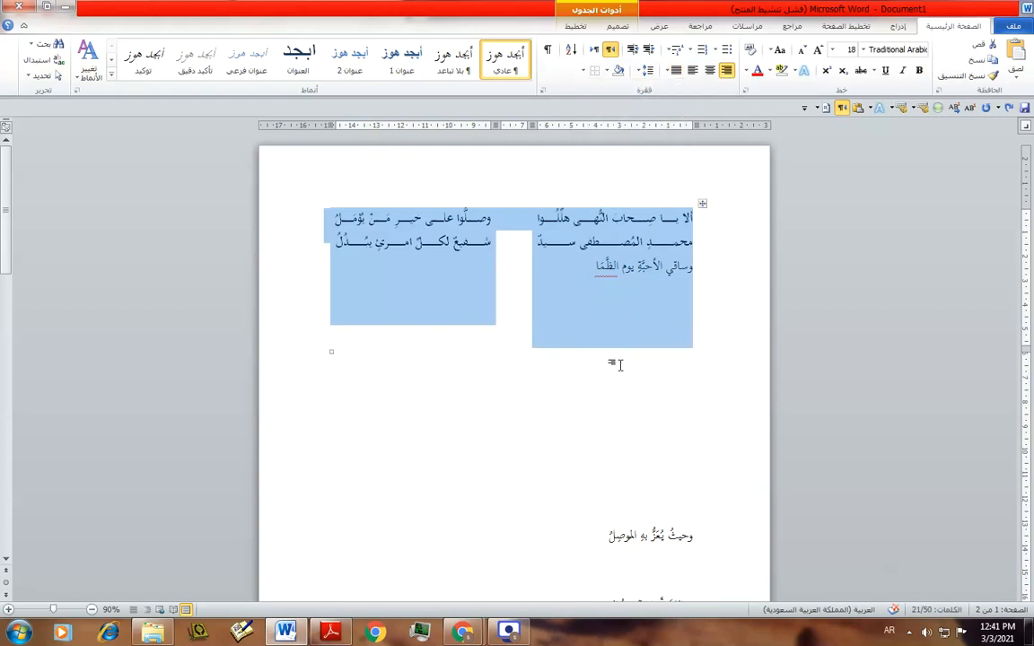
click(595, 274)
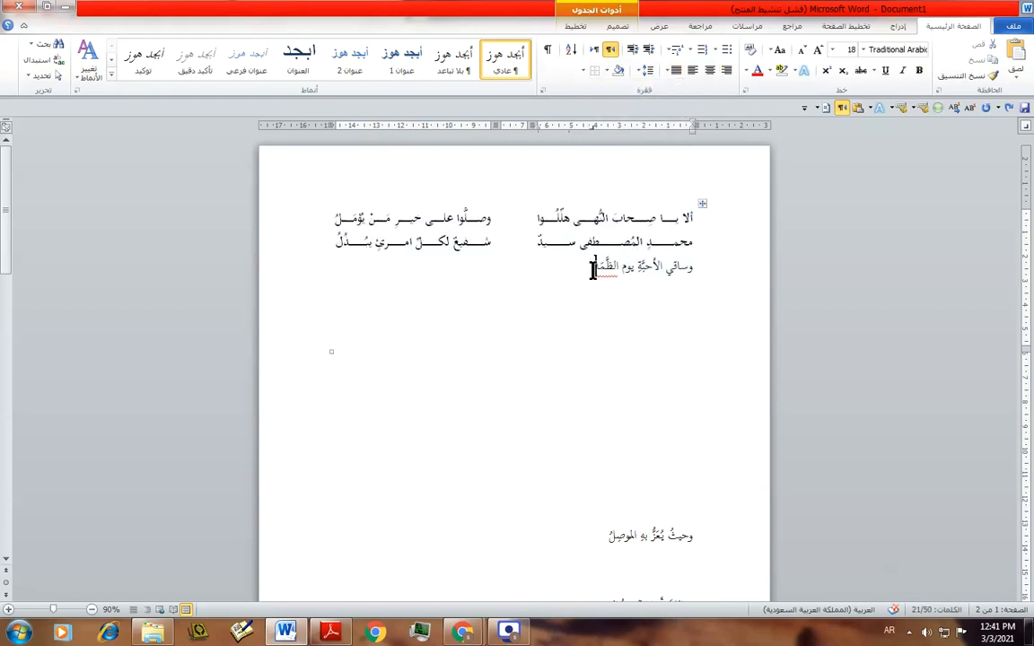
key(Return)
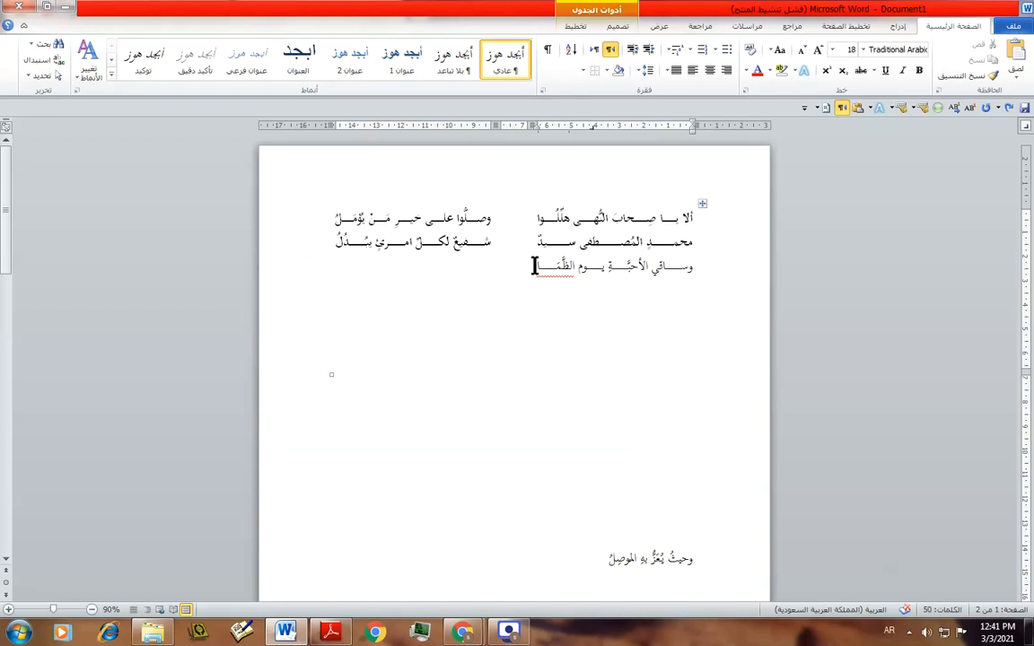
- Move the half-line «وحيث يعز به الموصل» from the text below into the left cell as its third line
drag(608, 563, 679, 577)
key(ctrl+x)
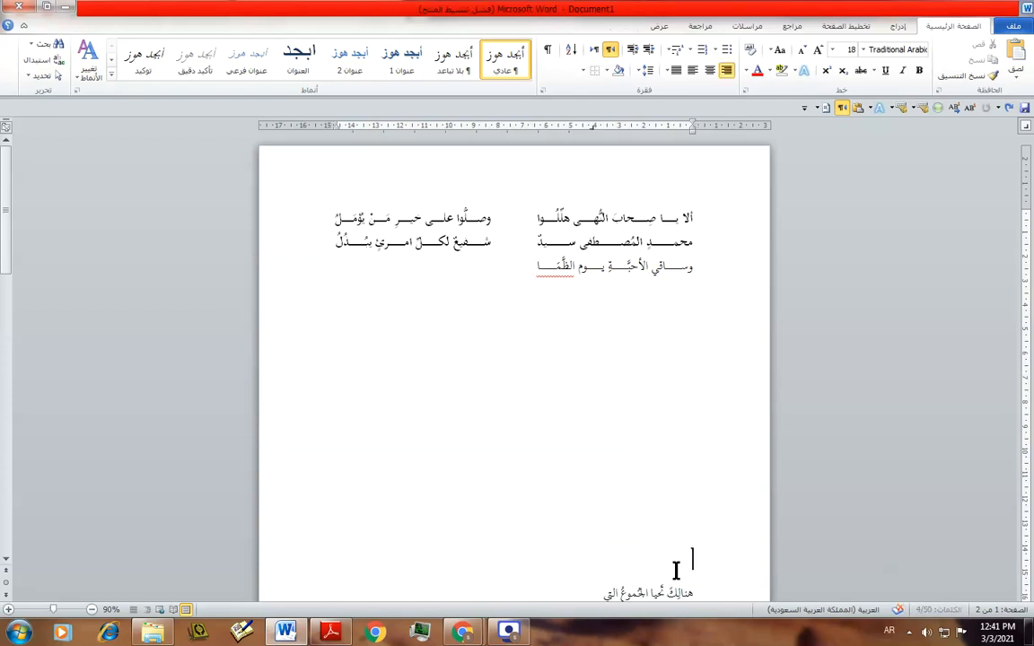
click(489, 269)
key(ctrl+v)
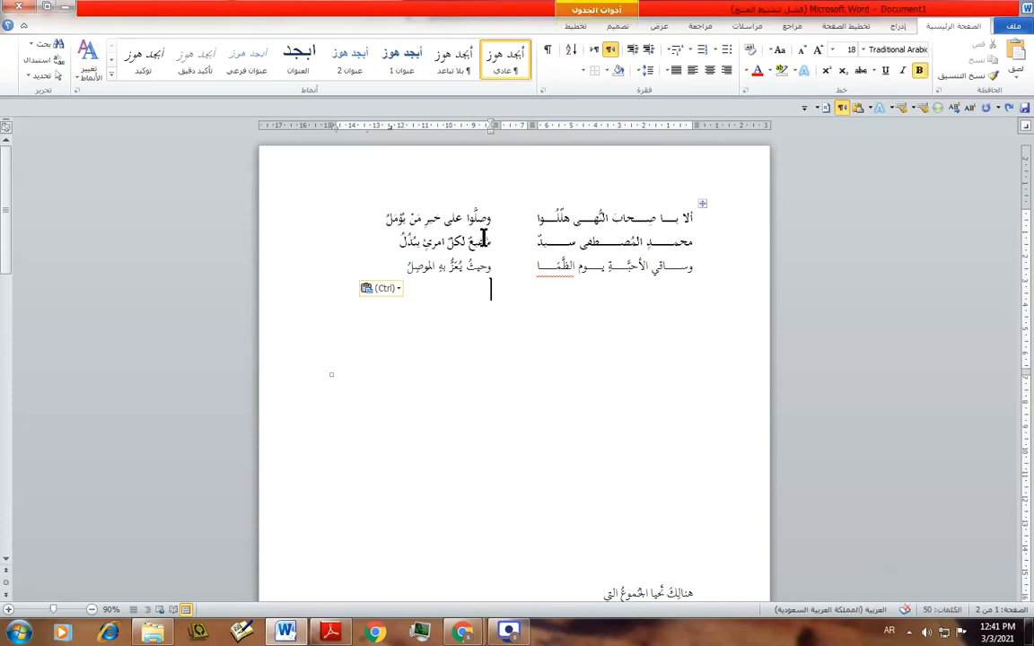
- Reapply kashida justification to the whole table and add a soft line break after «وحيث يعز به الموصل»
click(702, 211)
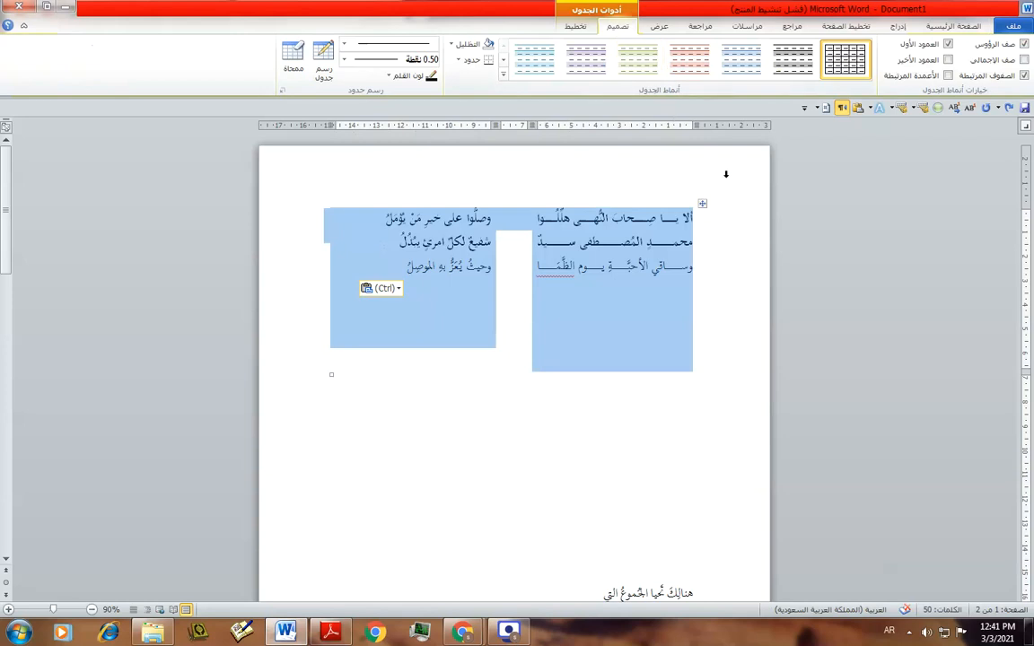
click(951, 27)
click(668, 72)
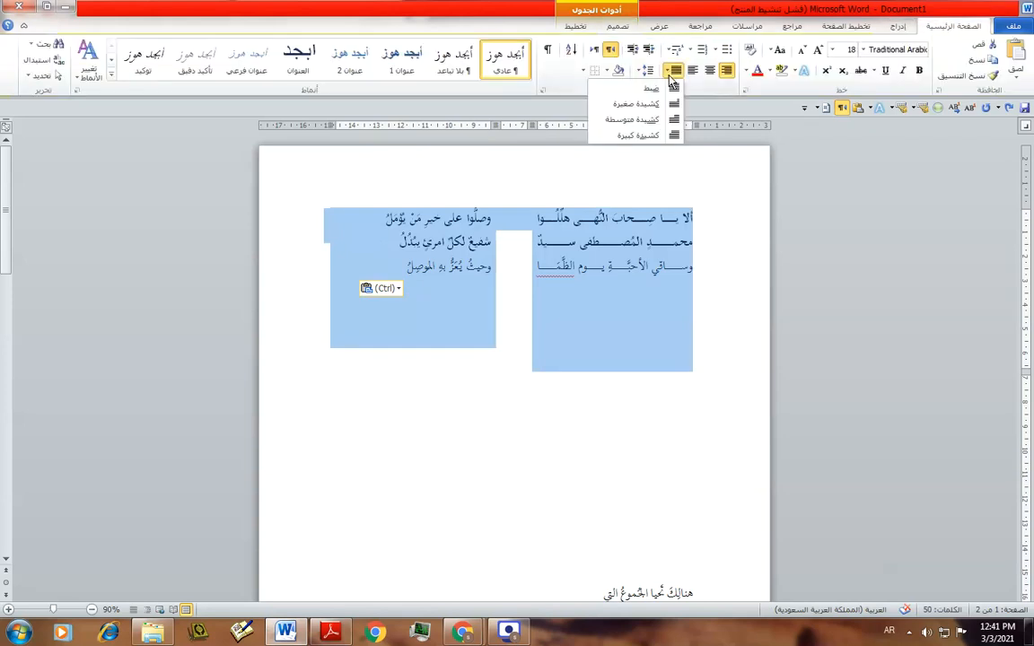
click(663, 166)
click(405, 267)
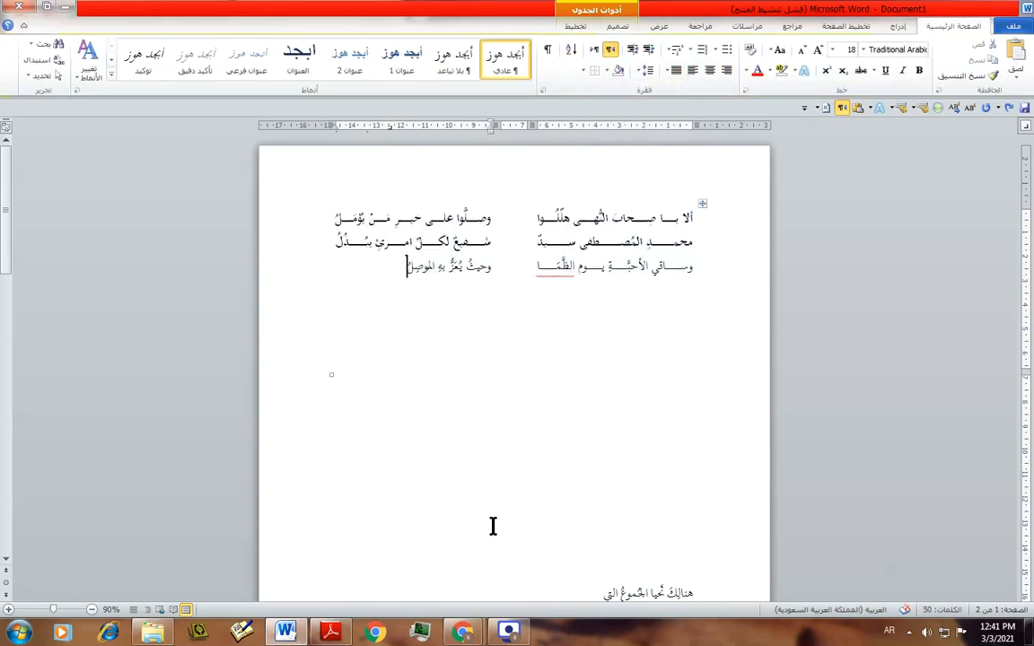
key(Return)
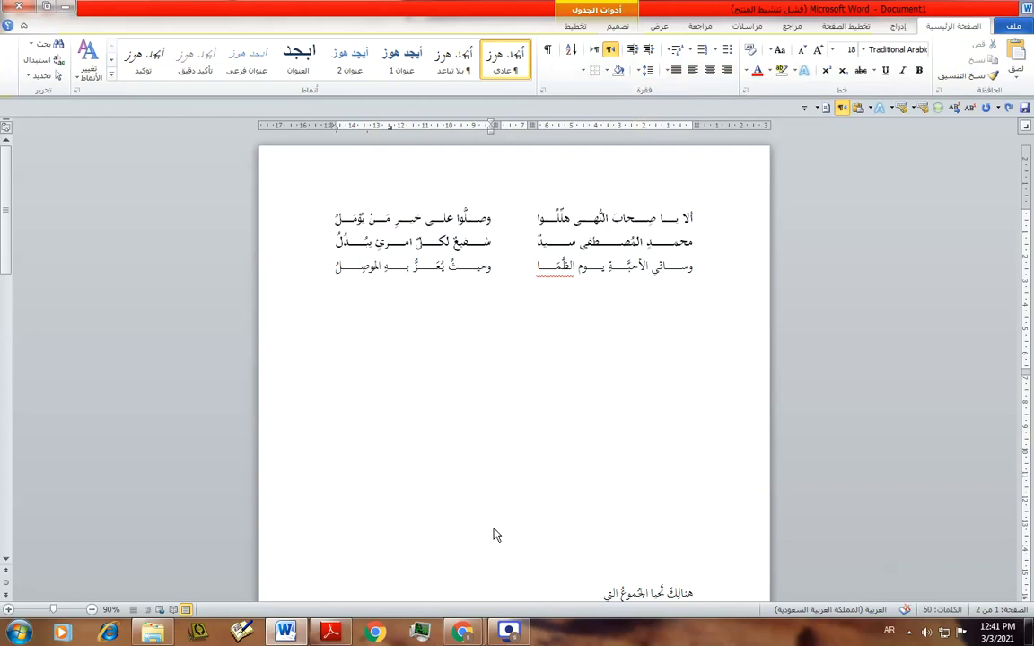
- Correct the last word of the left cell's third line to «المُوصِلُ» and remove surplus blank lines below the verses
click(380, 297)
text(ُوصِ)
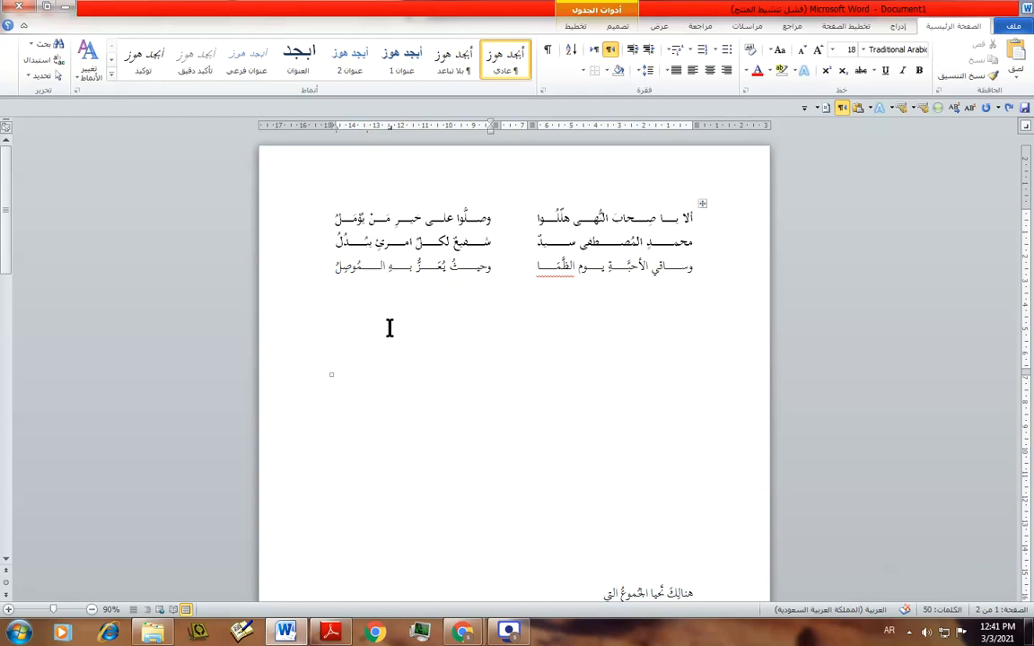
click(519, 330)
key(Return)
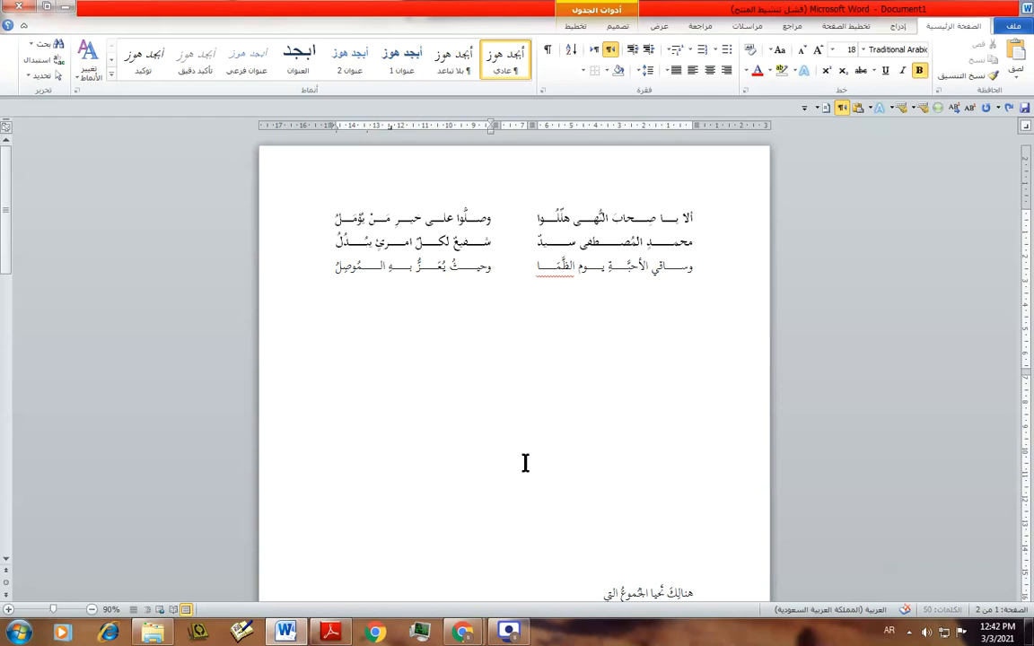
key(Up)
key(Up)
click(677, 346)
key(BackSpace)
key(BackSpace)
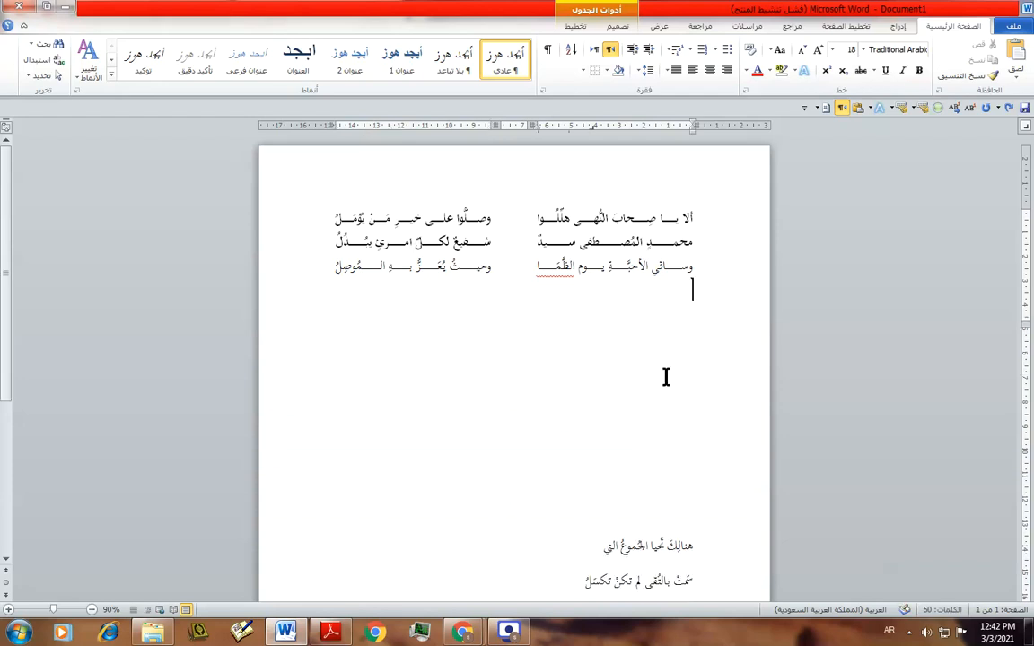
- Insert a table of three columns and five rows in the empty space below the poem table
click(665, 376)
click(897, 25)
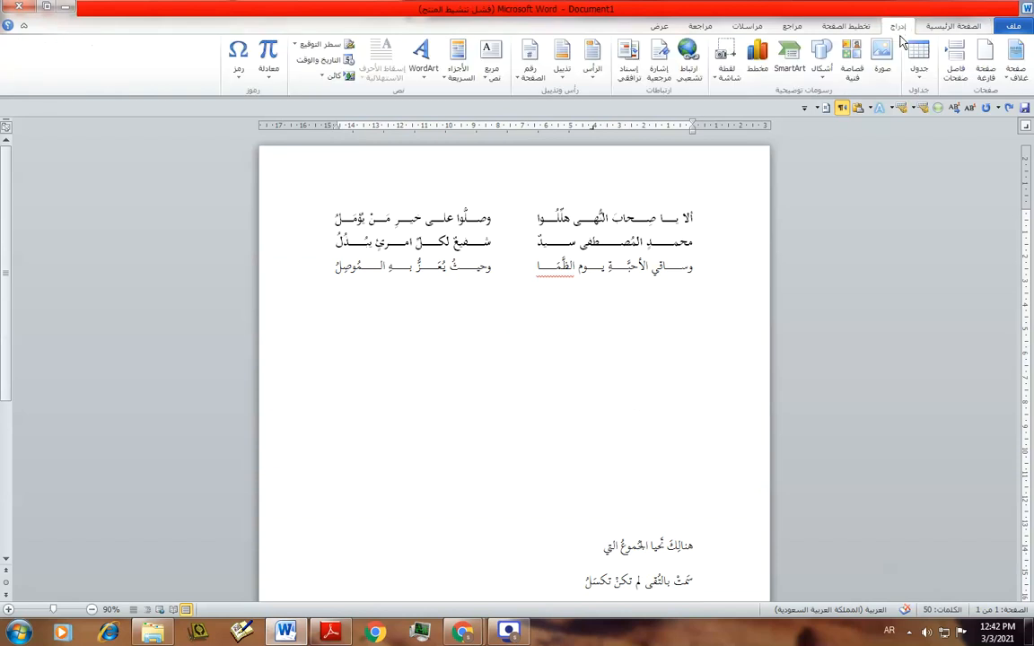
click(918, 70)
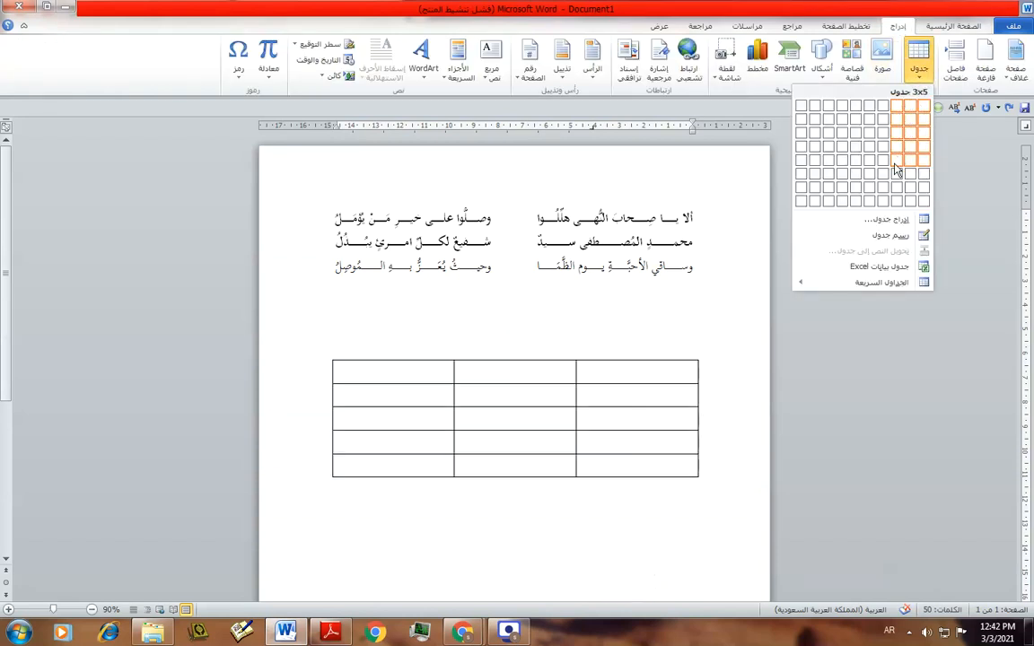
click(896, 169)
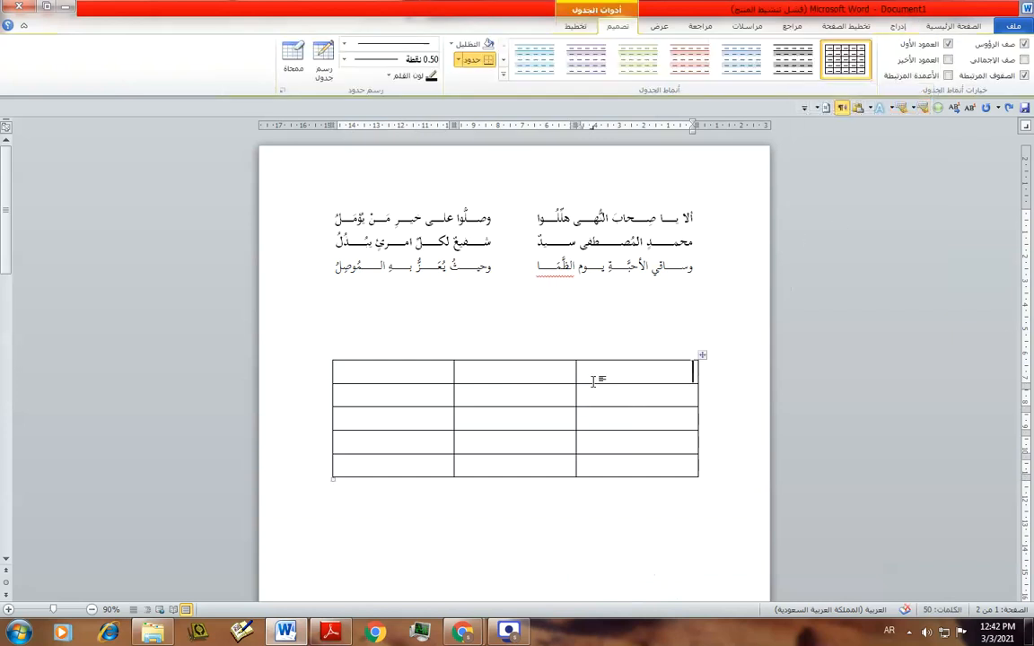
- Narrow the new table's middle column to about 1.25 cm by moving both of its borders inward
drag(574, 375, 537, 374)
key(Escape)
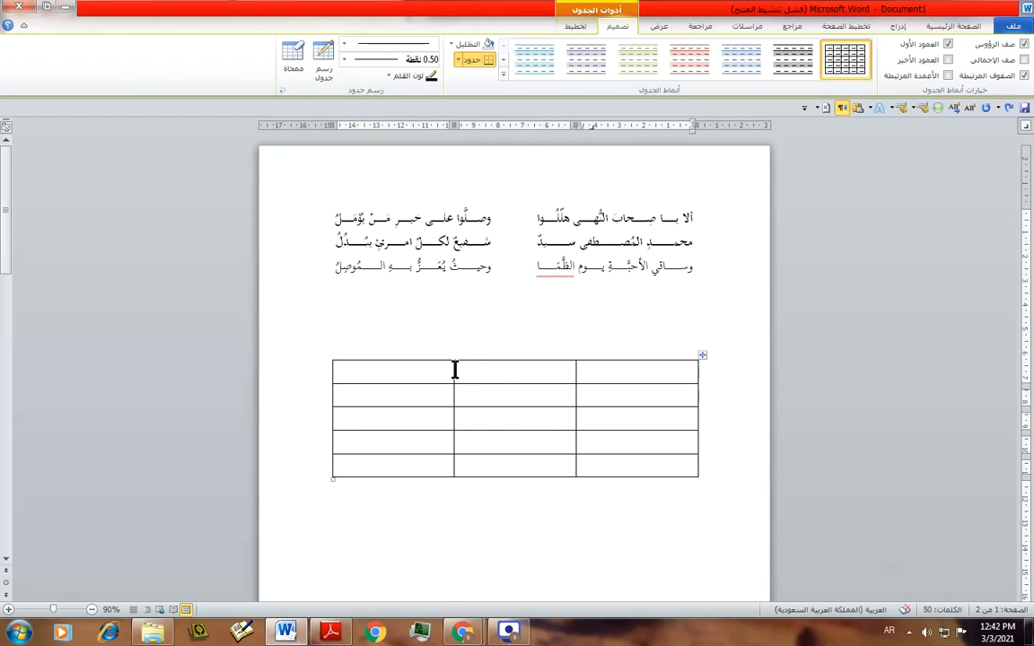
drag(454, 373, 489, 374)
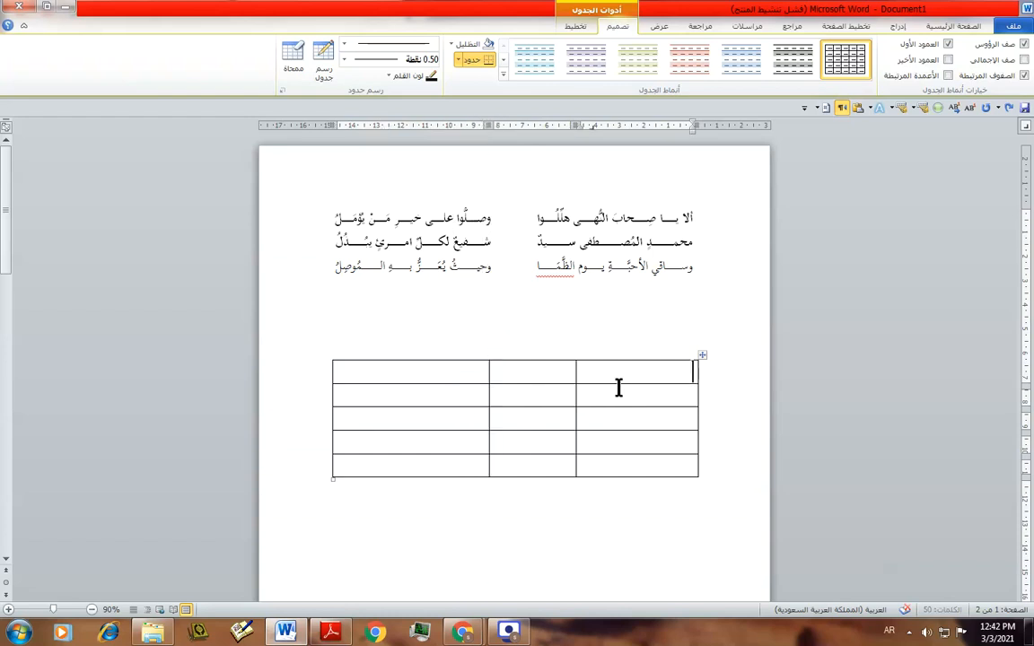
drag(575, 376, 537, 374)
key(Escape)
drag(575, 369, 519, 371)
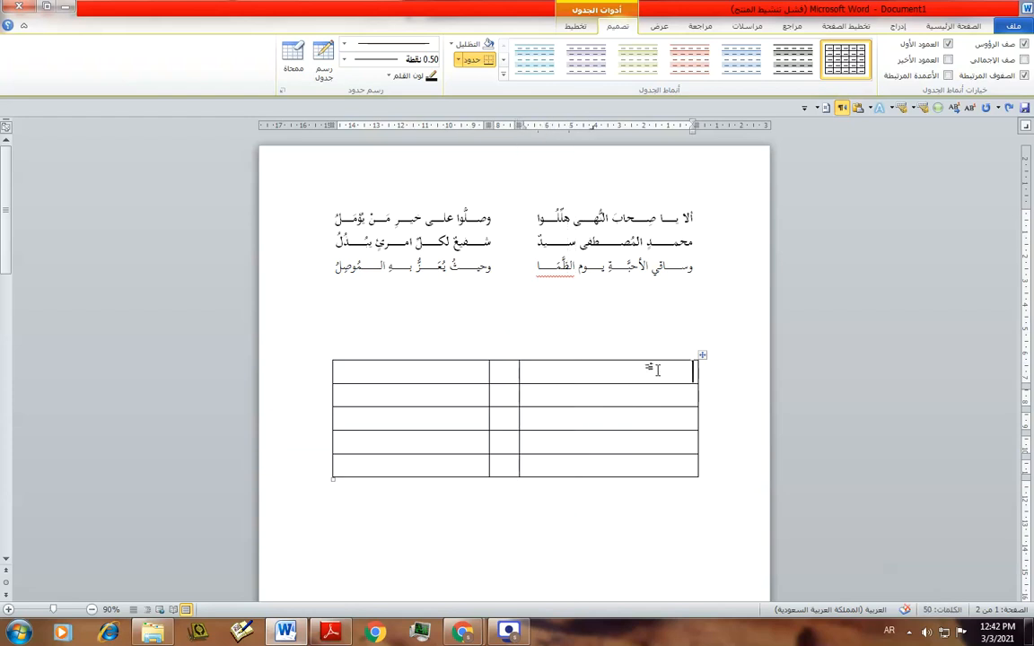
- Set the width of the new table's right column to 7 cm
click(570, 26)
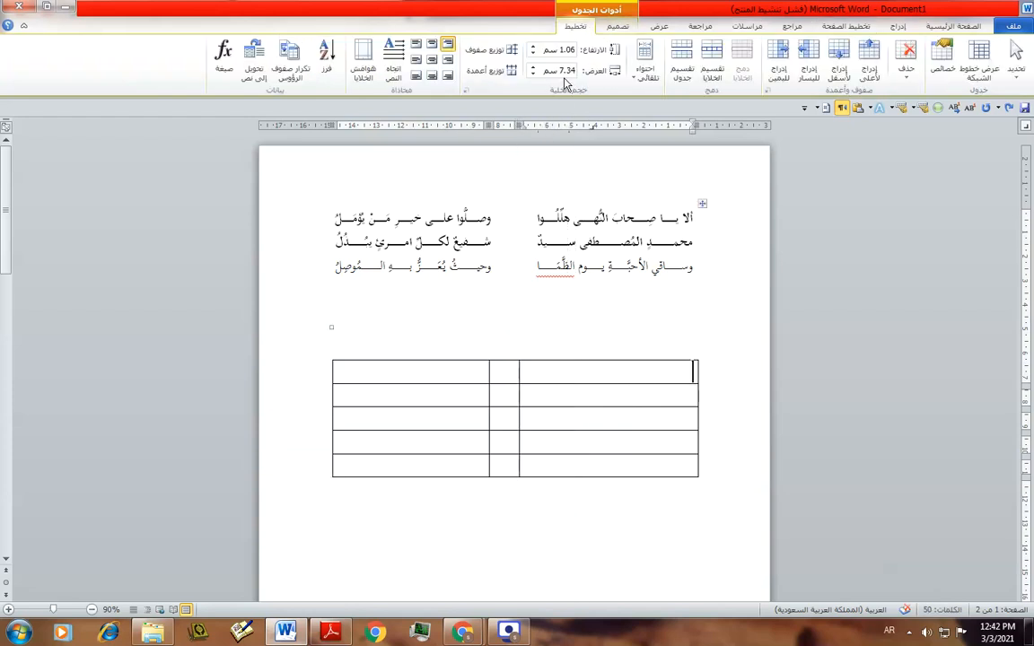
click(533, 75)
click(533, 75)
click(532, 75)
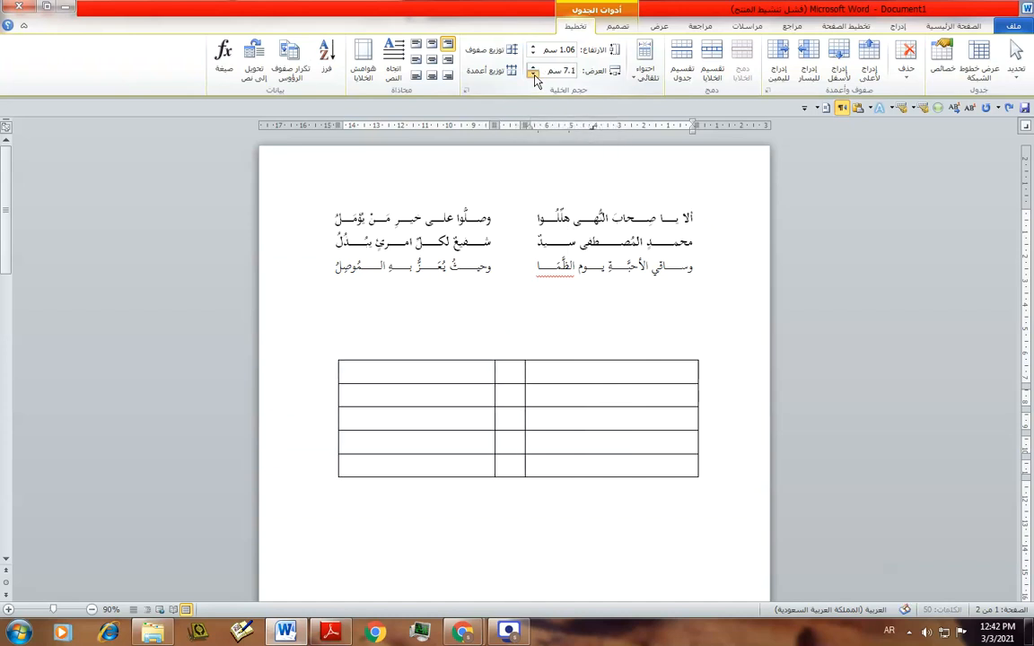
click(534, 75)
- Set the width of the new table's left column to 7 cm
click(459, 373)
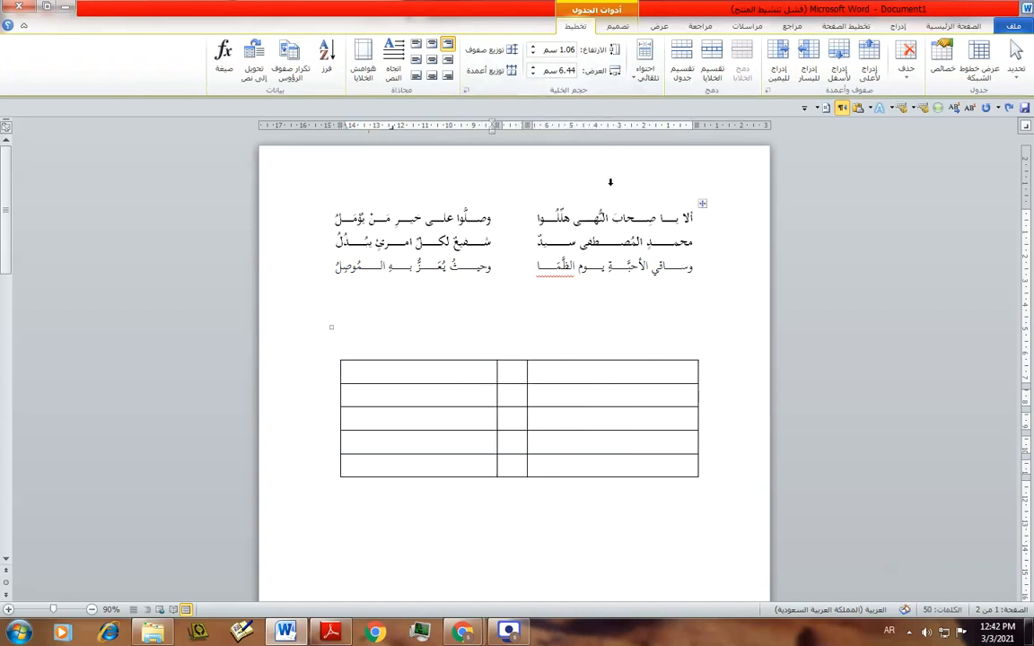
click(533, 68)
click(533, 67)
click(533, 67)
click(533, 68)
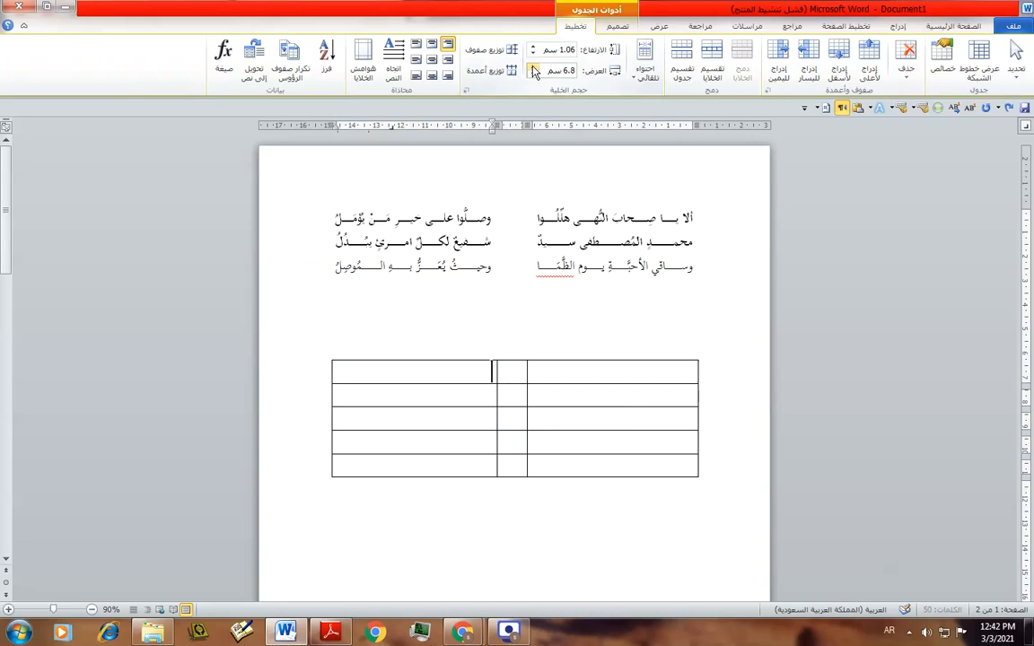
click(533, 67)
click(533, 67)
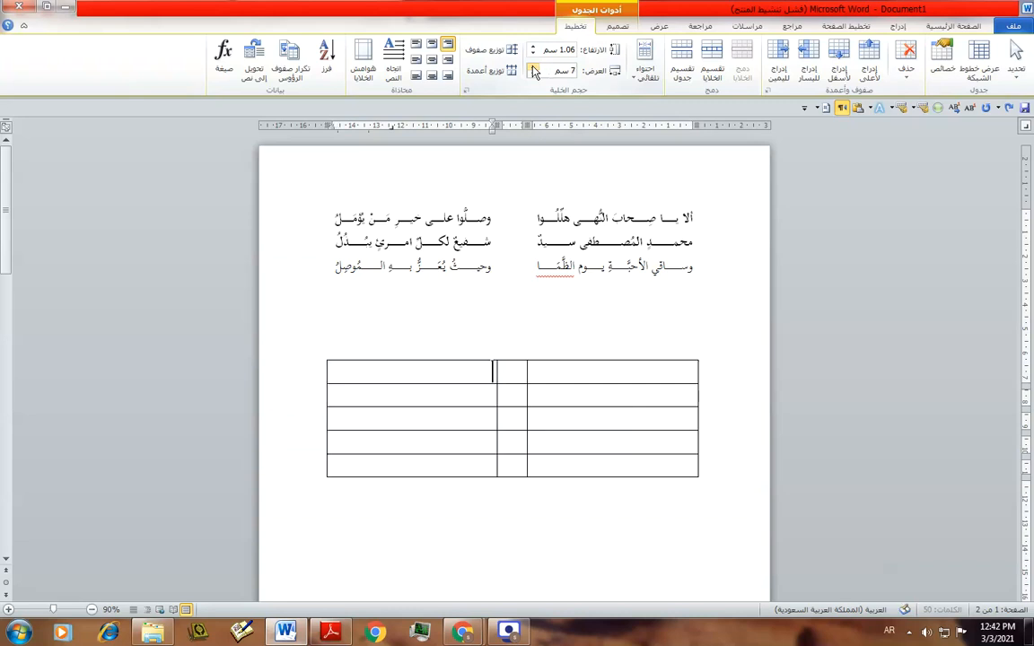
- Set the width of the new table's middle column to 1.5 cm
click(515, 377)
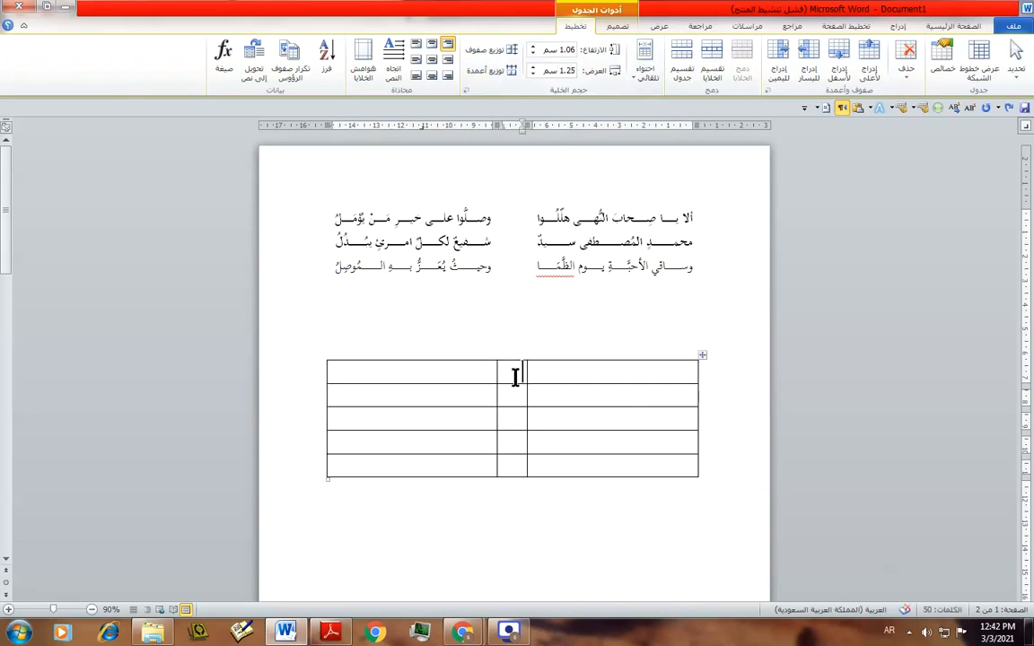
click(533, 69)
click(533, 69)
click(533, 69)
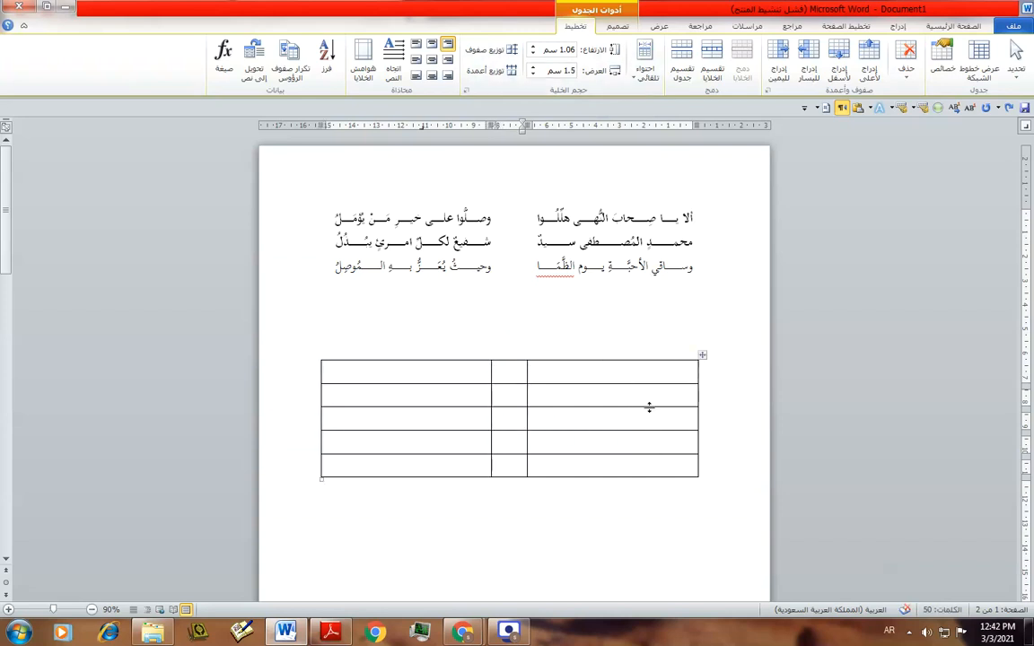
scroll(590, 526, down, 3)
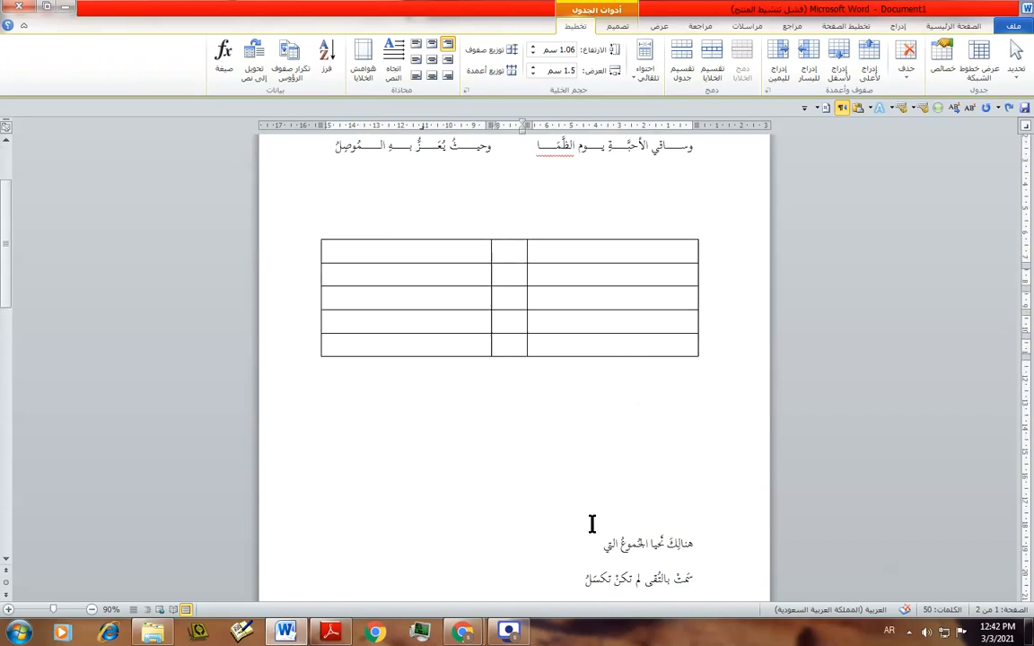
- Delete the surplus blank lines between the new table and the remaining verse text below it
scroll(602, 505, up, 1)
click(693, 432)
key(Delete)
key(Delete)
key(Delete)
key(Delete)
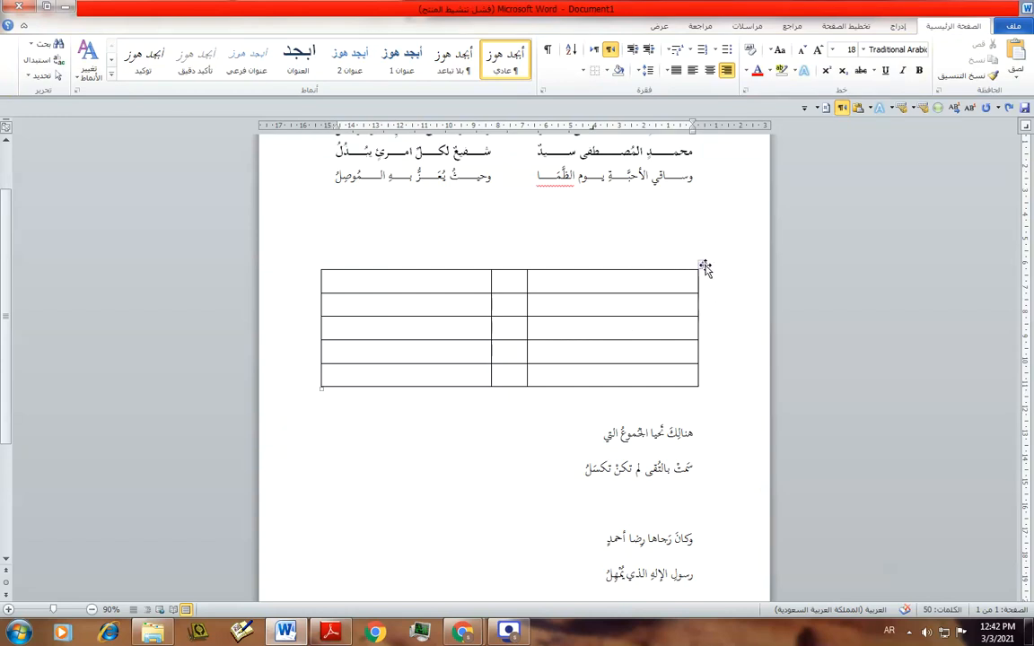
- Apply small kashida justification to the whole empty five-row table
click(702, 264)
click(669, 70)
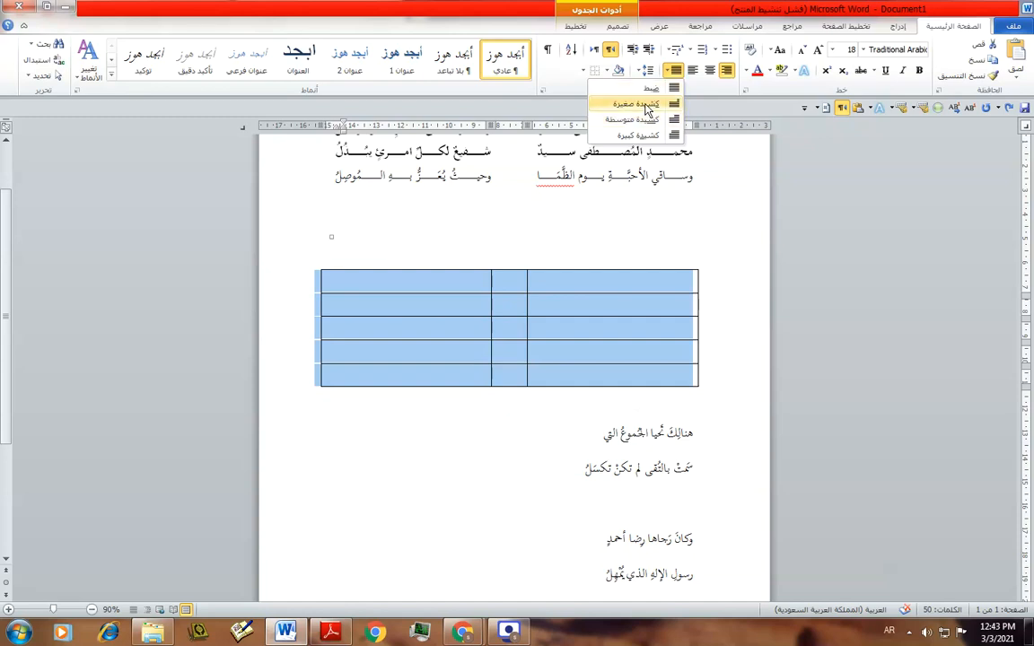
click(650, 242)
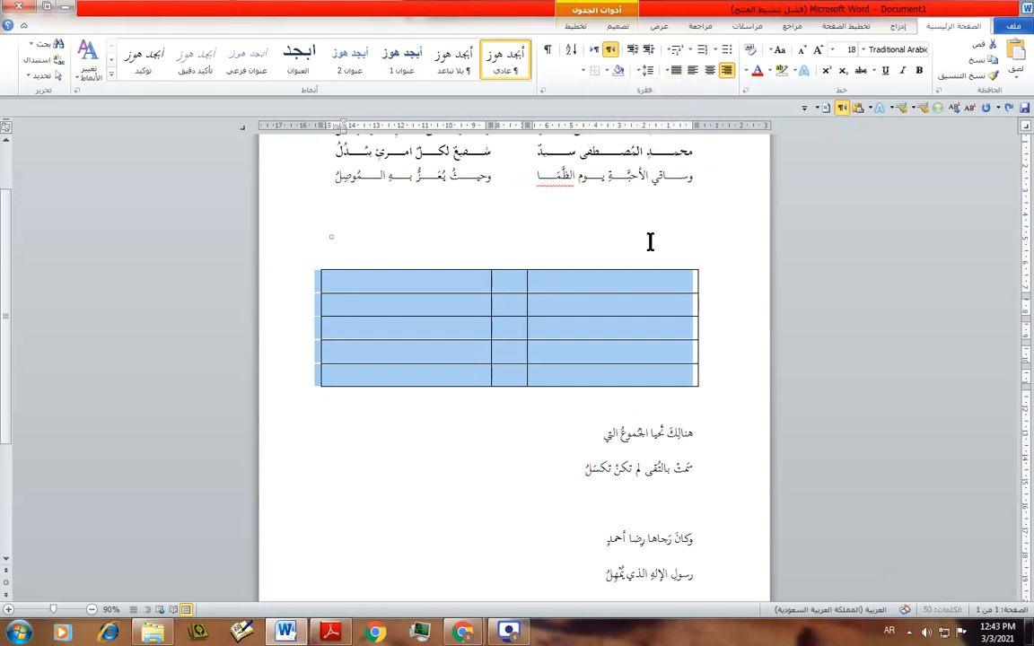
- Move the half-verse "هنالك نحيا الجموع التي" from below the table into the first row's right cell
click(673, 291)
drag(604, 429, 682, 283)
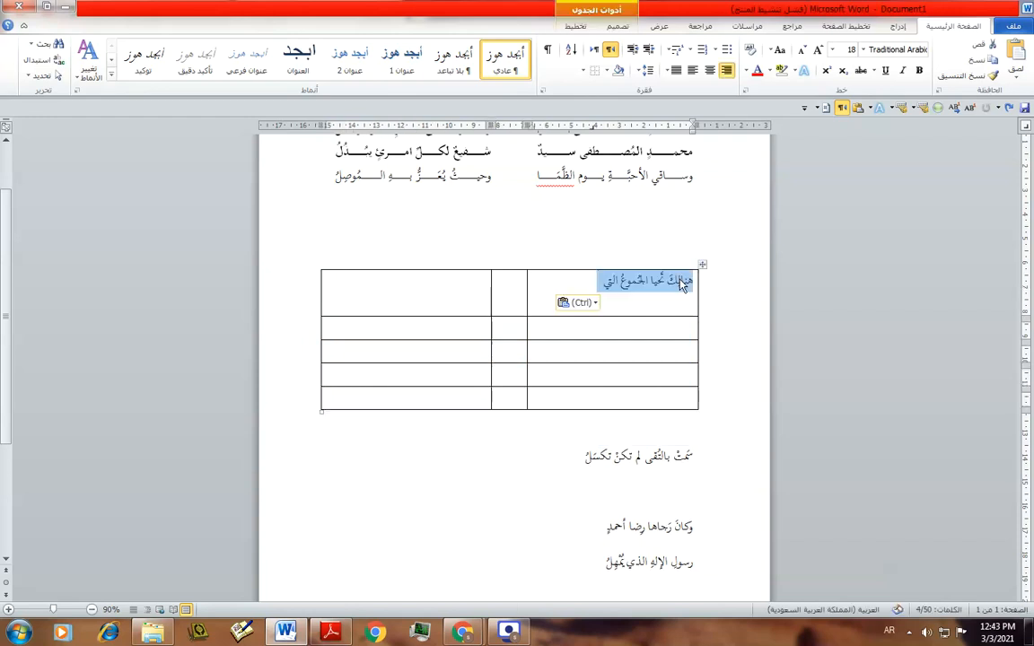
click(600, 289)
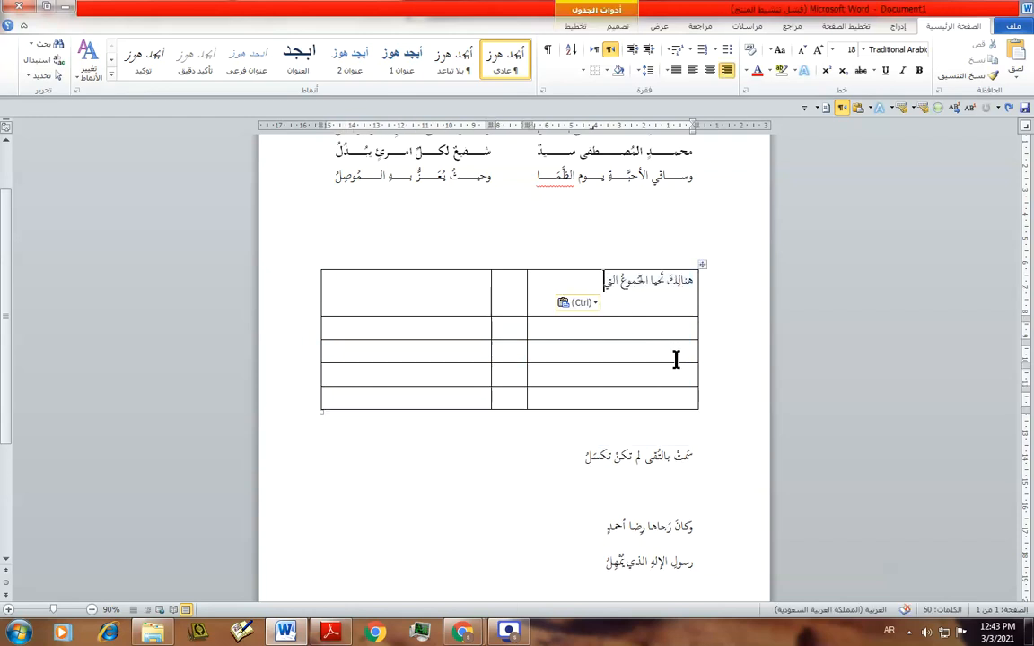
- Try to stretch the half-verse in the first row's right cell by adding line breaks after it
key(Return)
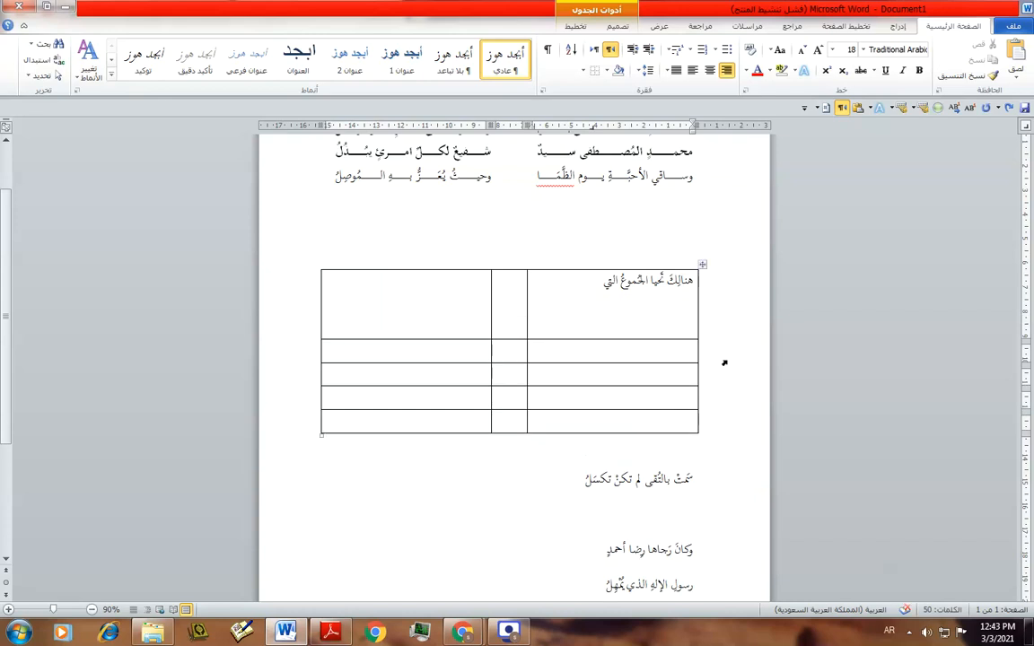
click(605, 281)
key(Return)
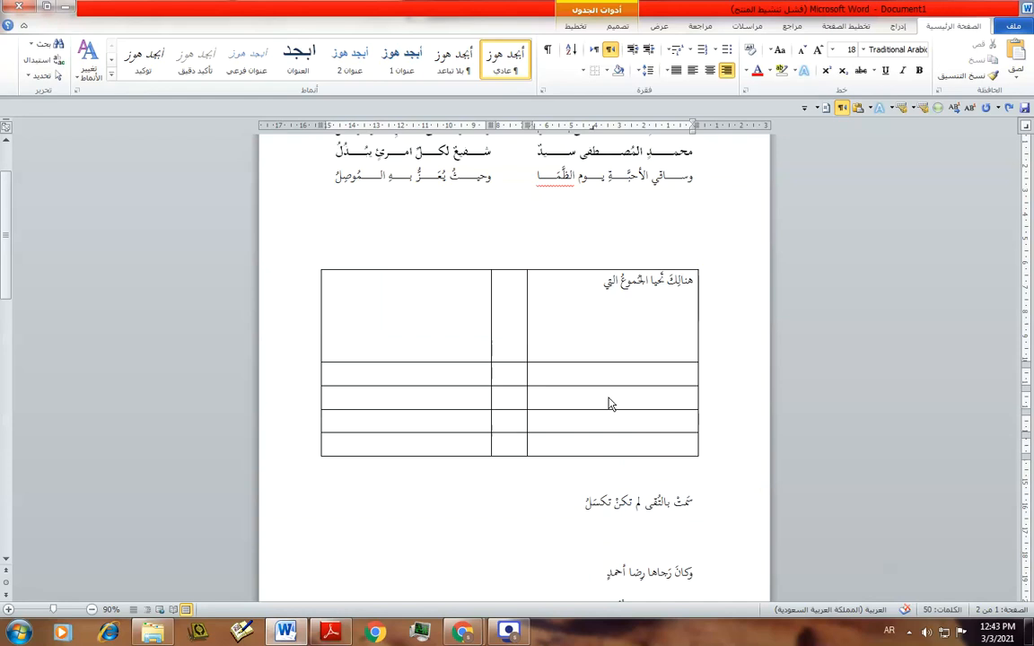
key(Delete)
key(Delete)
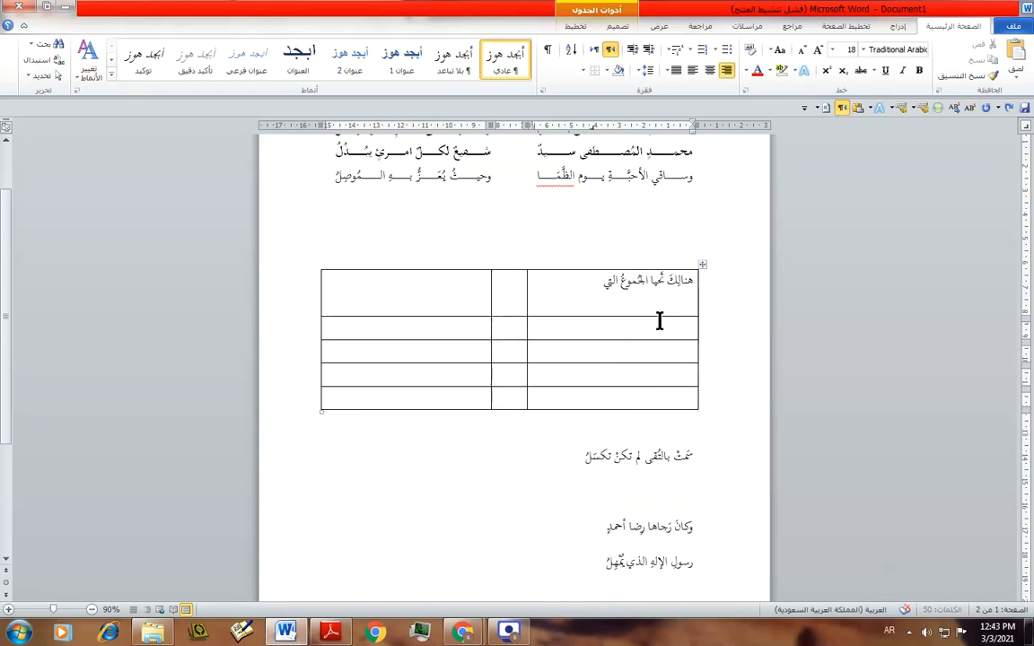
- Delete the leftover blank line in the first row's right cell and apply small kashida justification to the whole table
key(Delete)
click(703, 265)
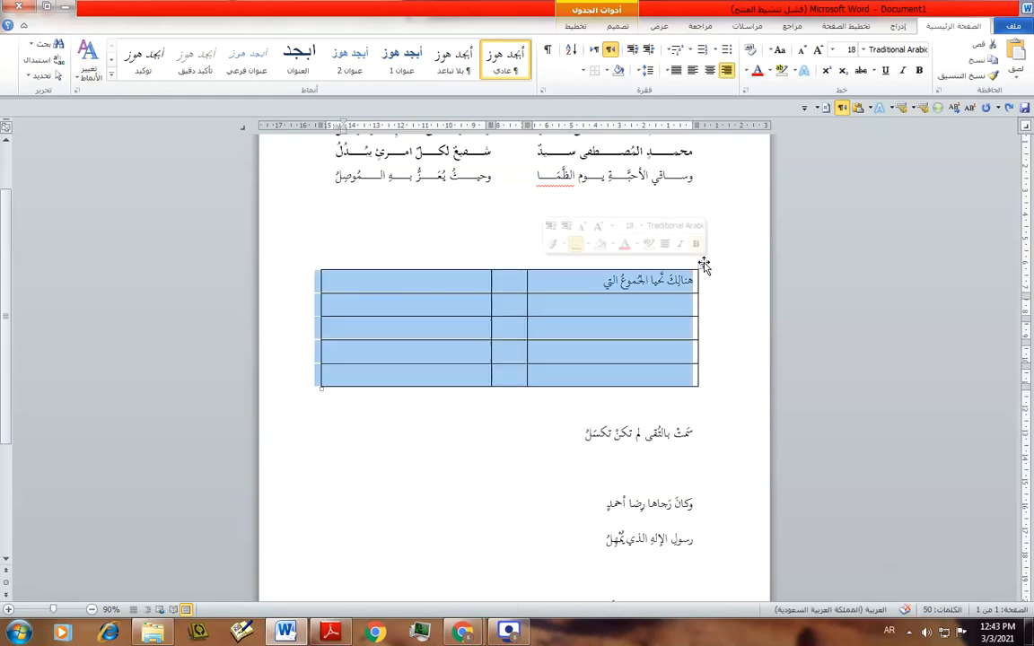
click(675, 70)
click(673, 108)
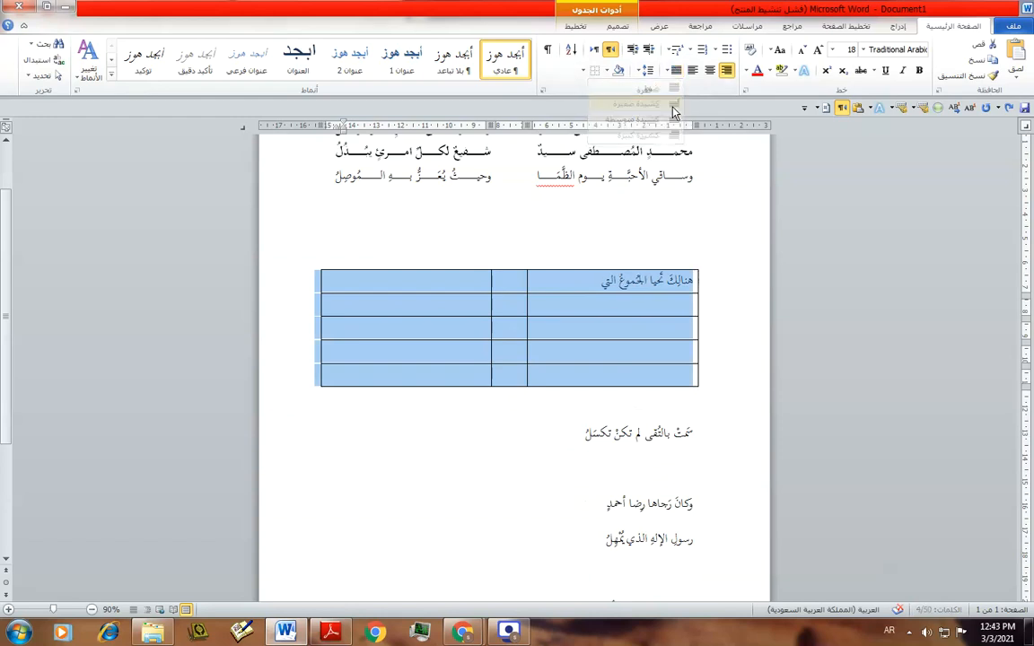
- Stretch the first row's right half-verse with a line break after it, and shrink the resulting empty line to font size 1
click(599, 293)
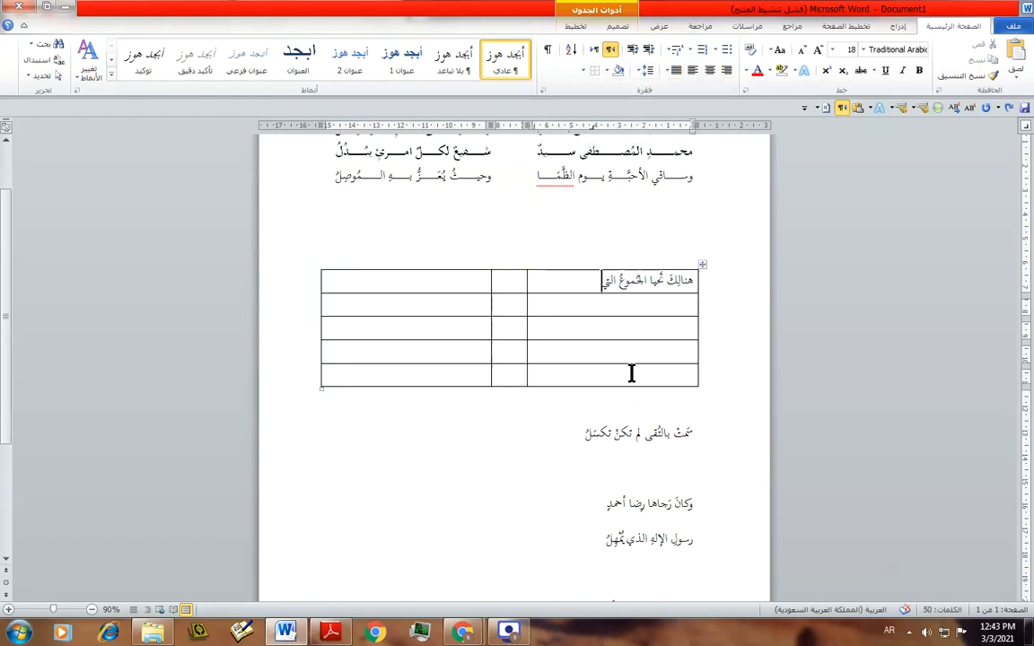
key(Return)
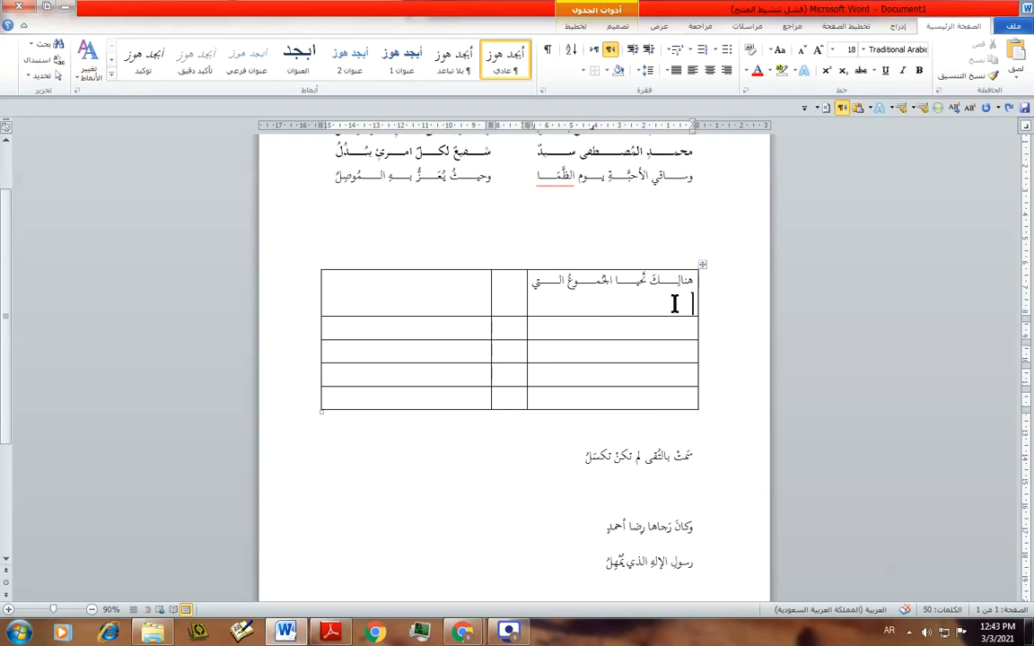
click(801, 49)
click(801, 50)
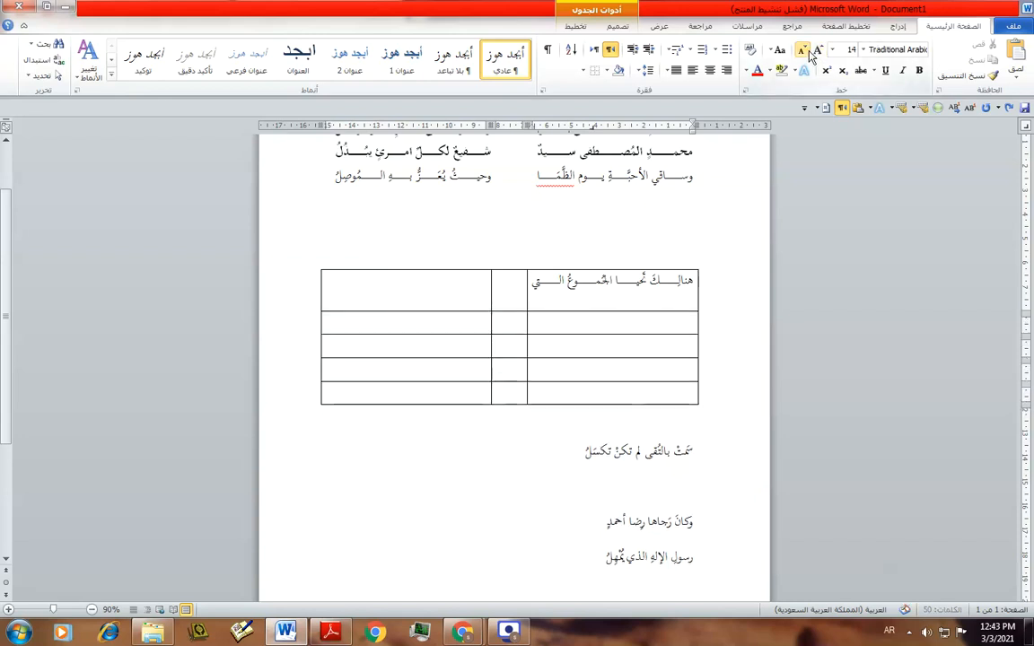
click(801, 50)
click(801, 50)
click(801, 49)
click(802, 50)
click(801, 50)
click(801, 49)
click(801, 49)
click(801, 49)
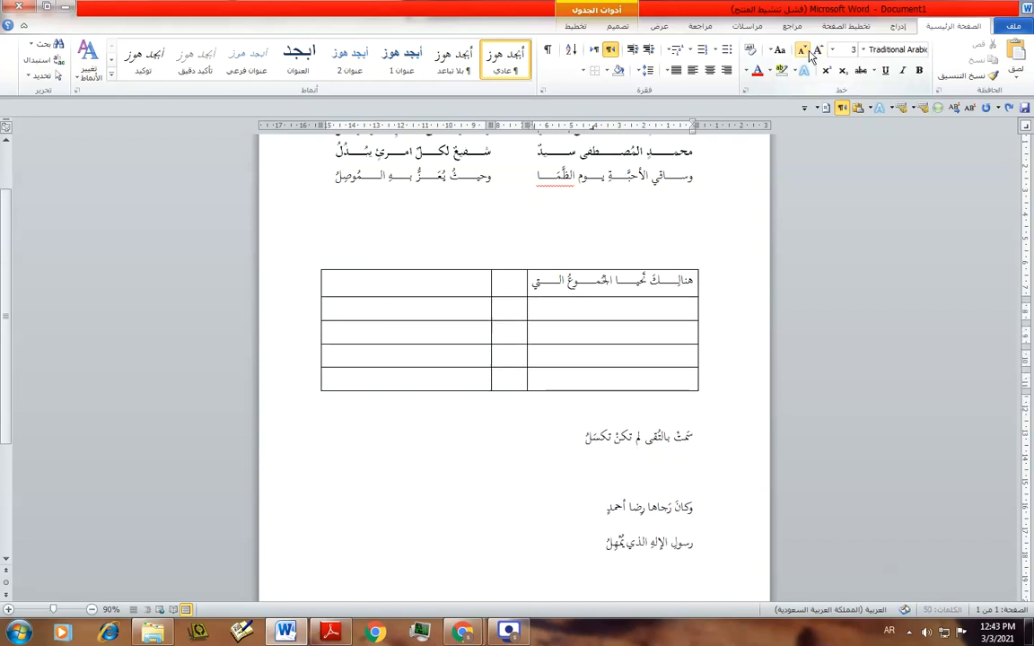
click(802, 49)
click(801, 49)
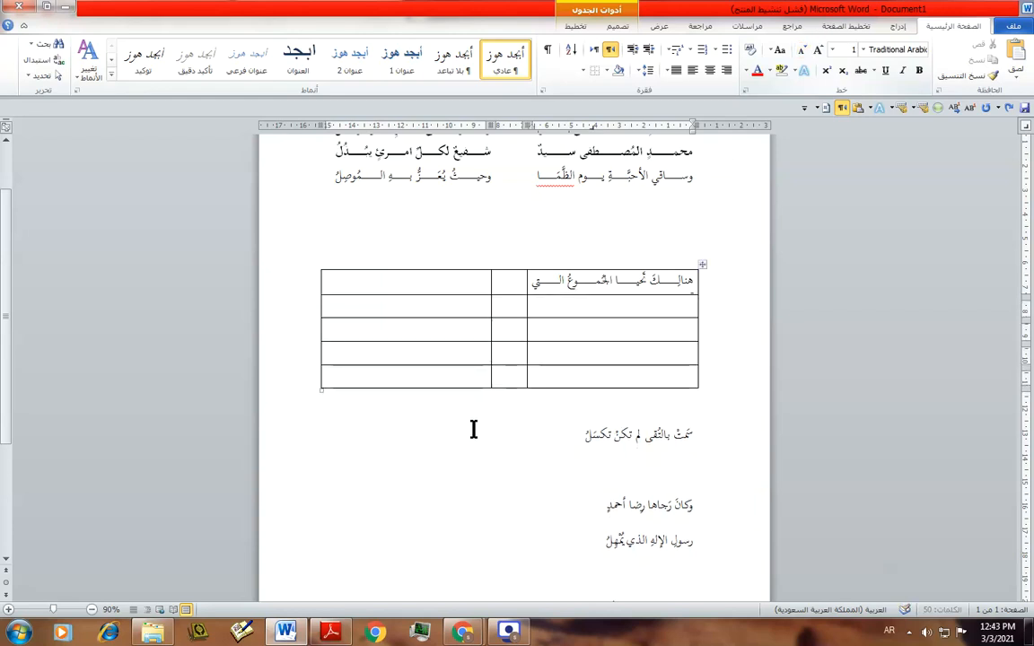
- Copy the half-verse "سمت بالتقى لم تكن تكسل" into the first row's left cell and remove its trailing blank line
click(584, 437)
drag(584, 437, 664, 462)
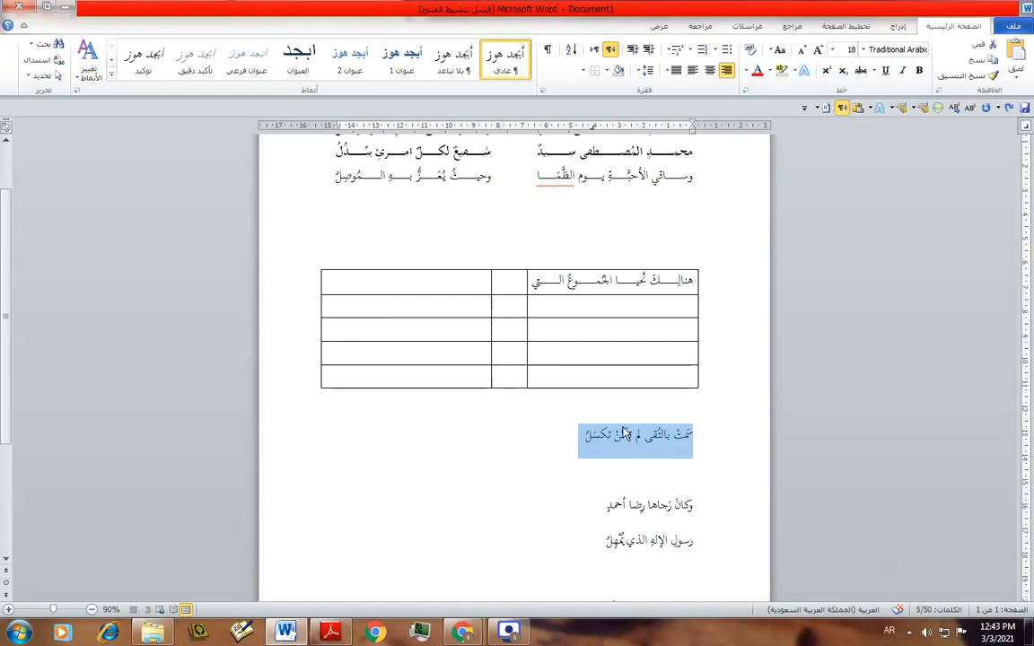
key(ctrl+c)
click(480, 288)
key(ctrl+v)
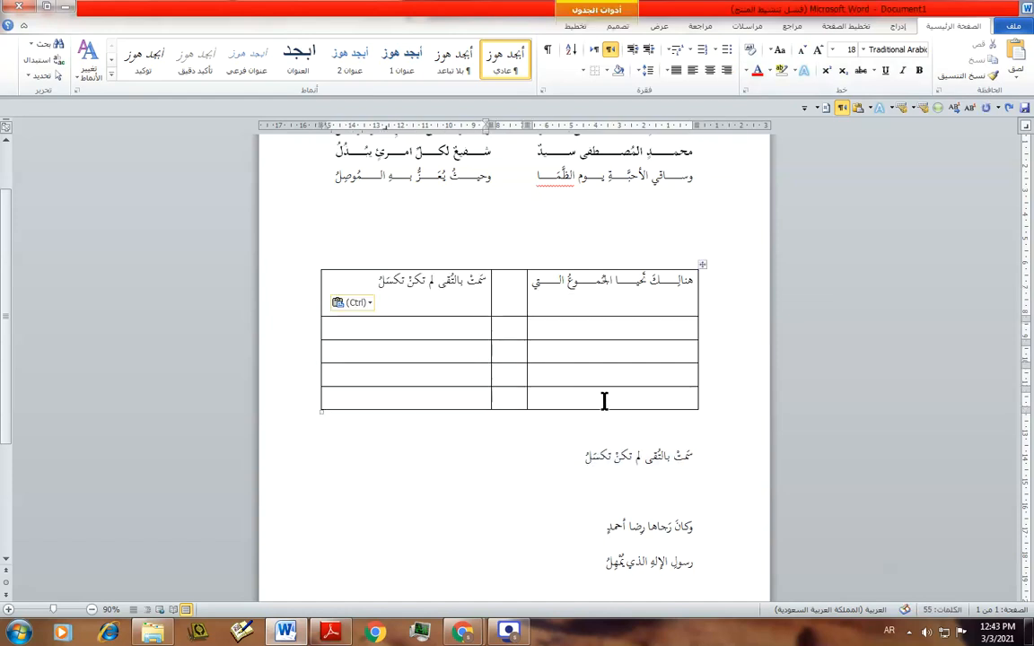
key(BackSpace)
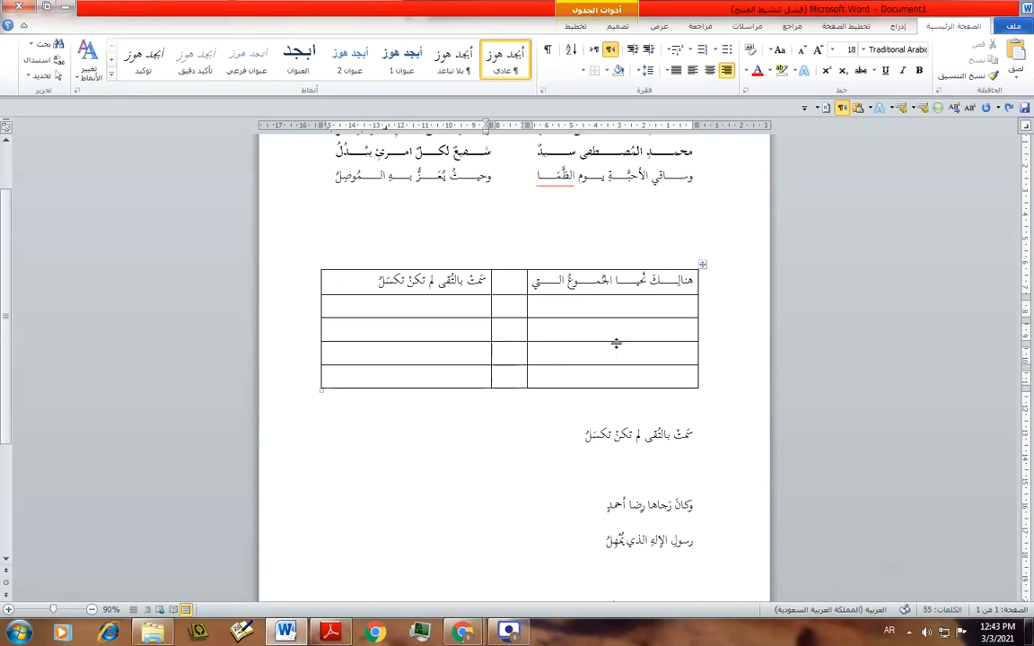
- Delete the original "سمت بالتقى لم تكن تكسل" line below the table
drag(572, 431, 675, 427)
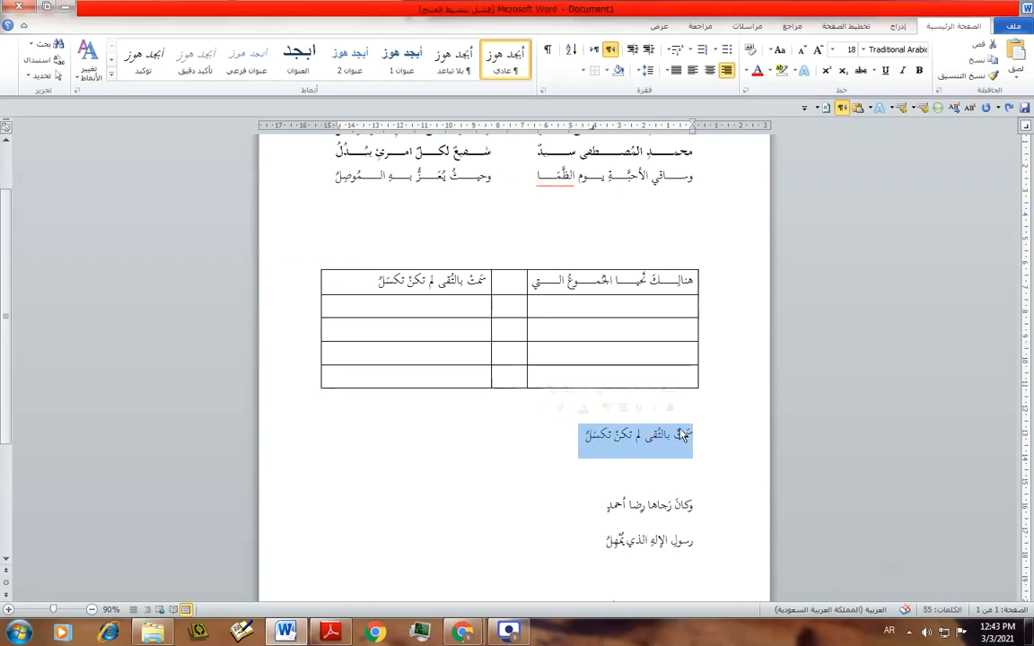
scroll(598, 476, down, 1)
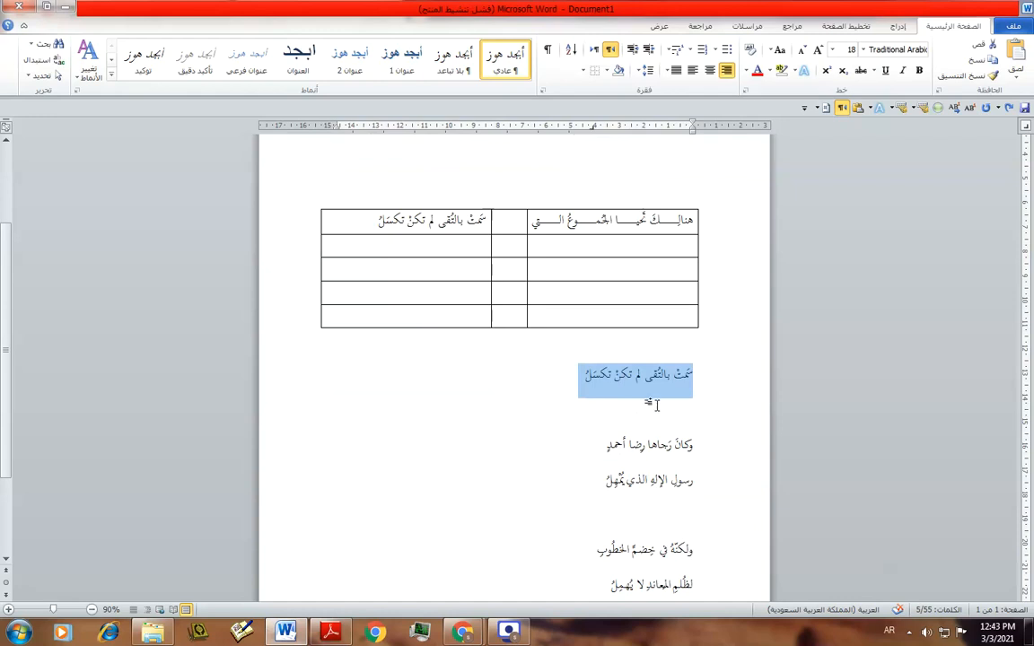
key(BackSpace)
- Move the halves of the next two verses into the right and left cells of the table's second and third rows
drag(606, 411, 628, 244)
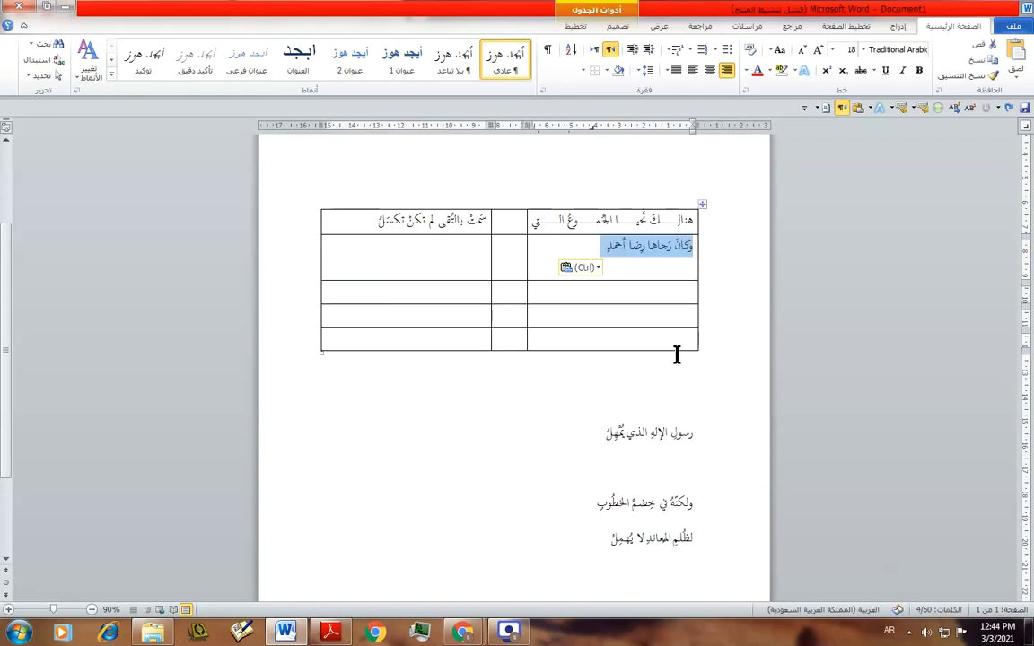
drag(607, 456, 476, 255)
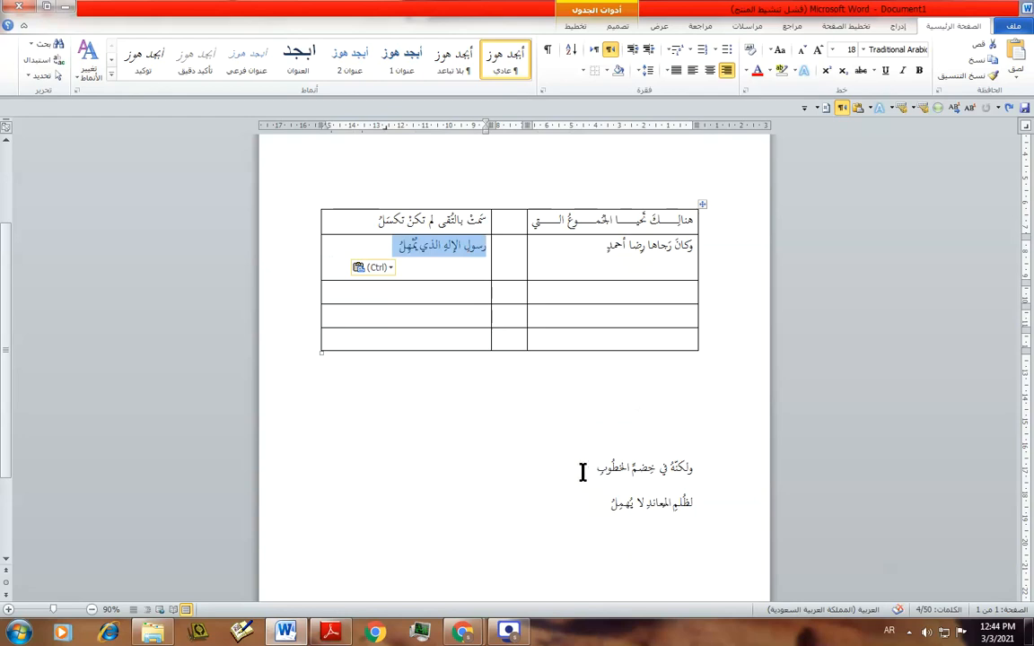
drag(583, 473, 670, 293)
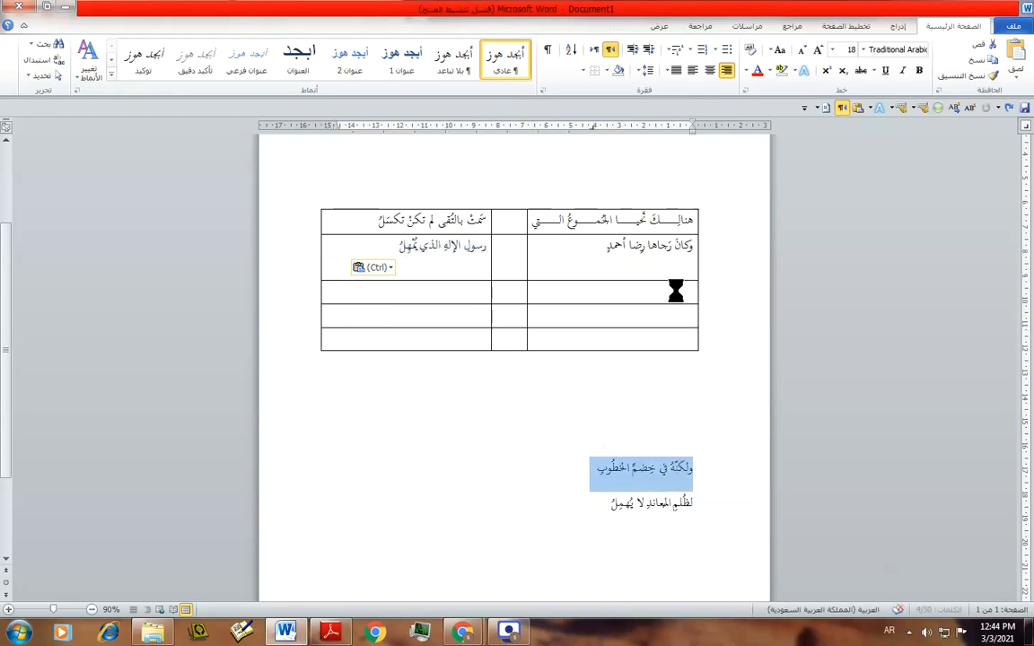
drag(617, 496, 494, 307)
- Remove the trailing blank lines from the verse cells in the table's second and third rows
click(630, 320)
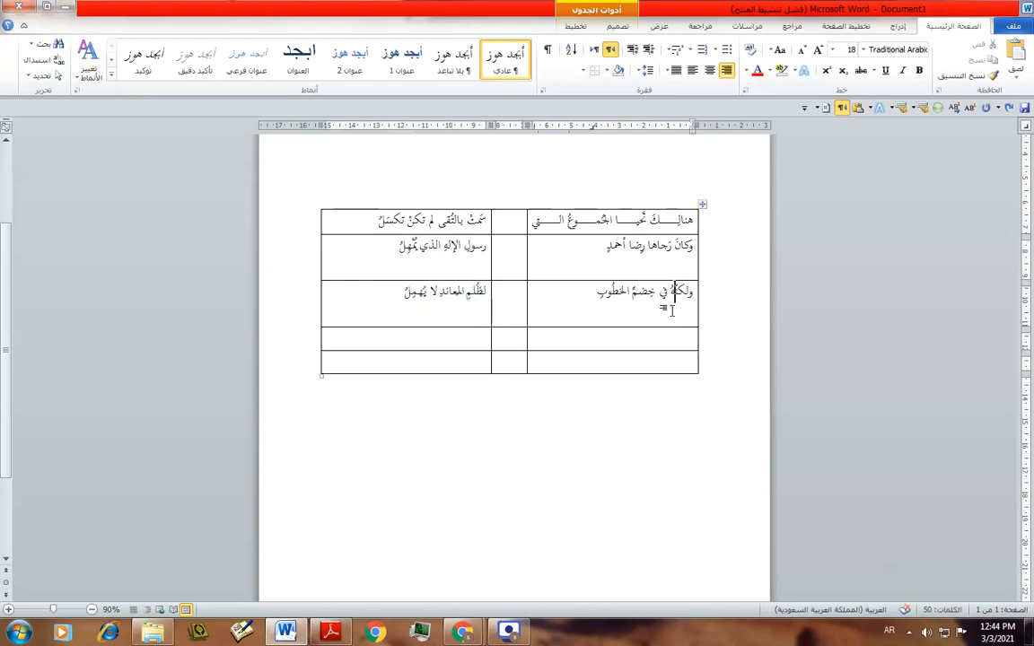
click(469, 311)
key(BackSpace)
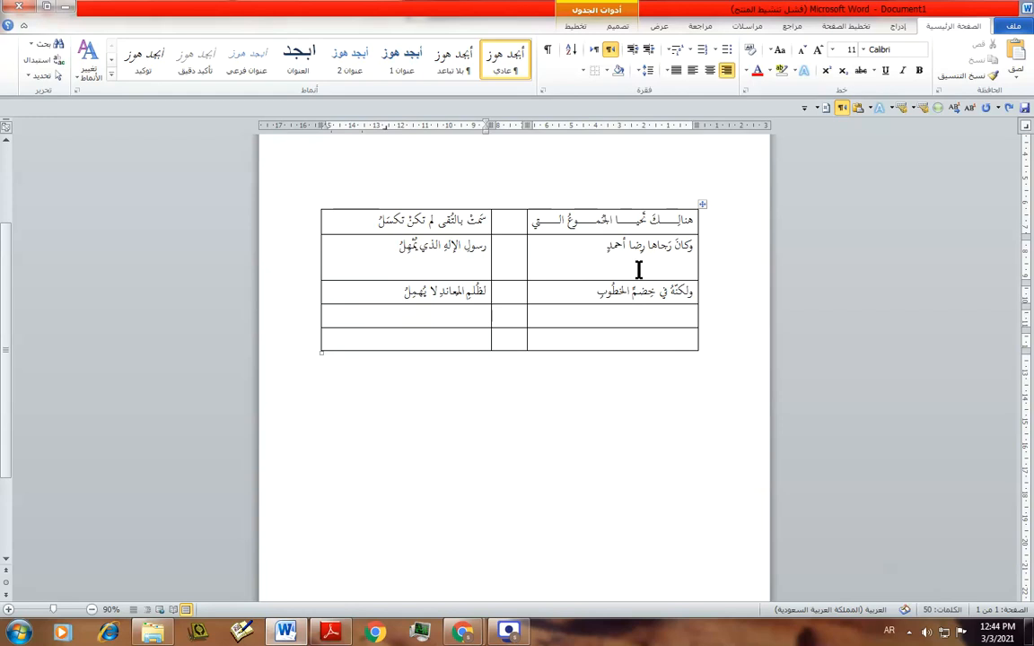
click(638, 270)
key(BackSpace)
click(464, 273)
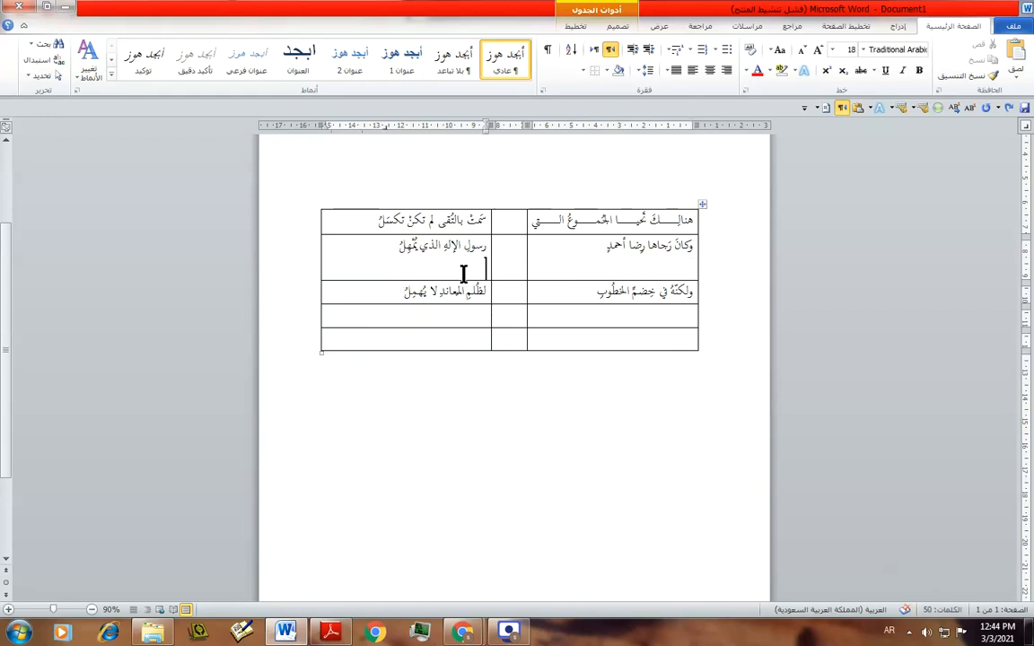
key(BackSpace)
click(648, 295)
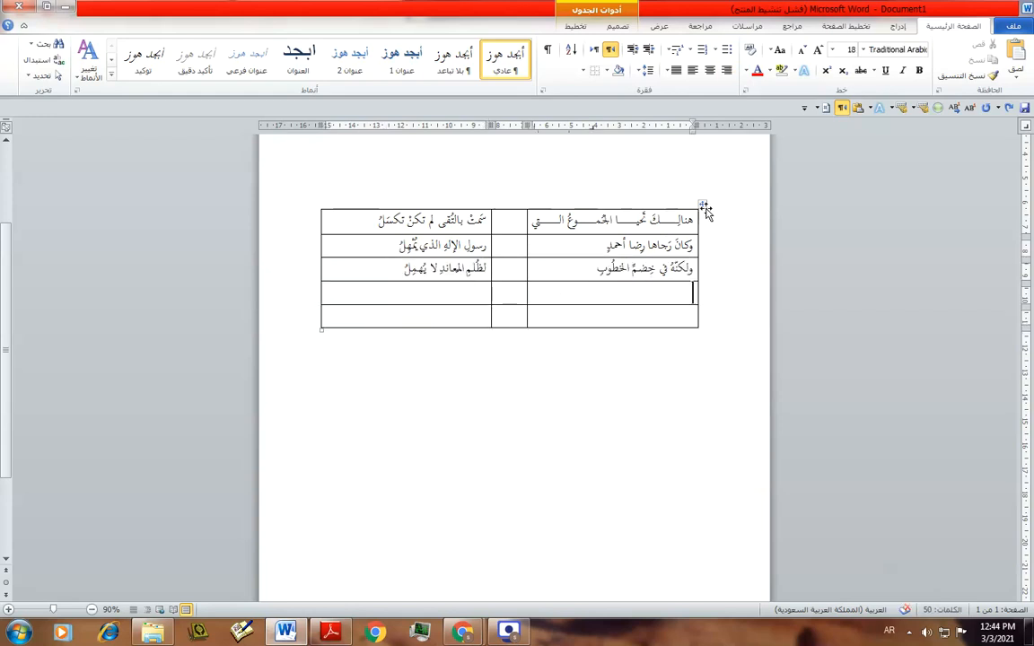
- Apply small kashida justification to the whole table with its three verses
click(703, 205)
click(674, 71)
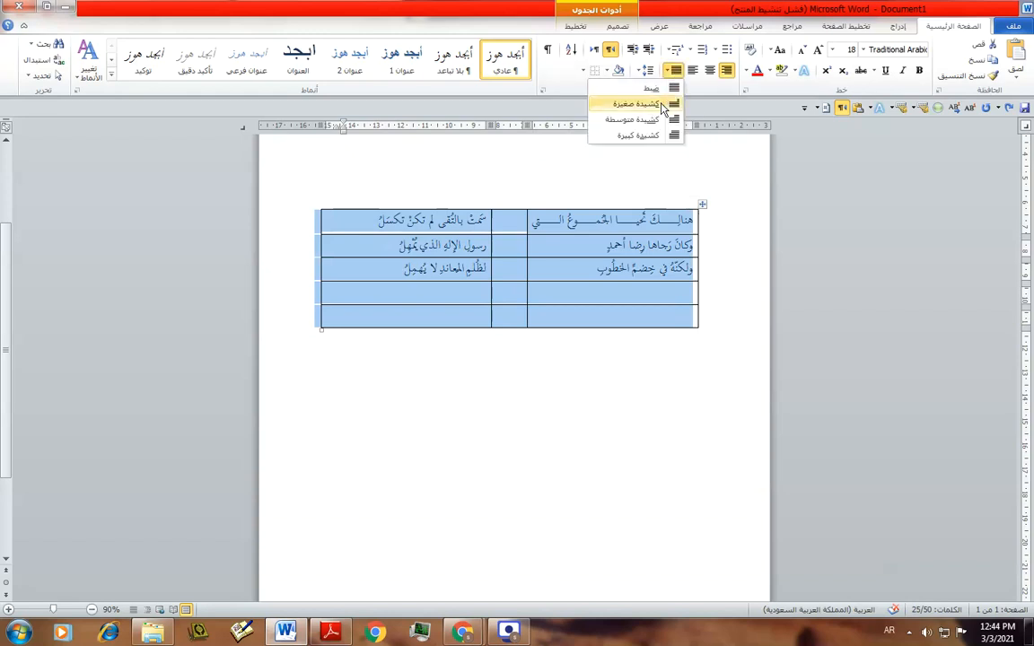
click(609, 104)
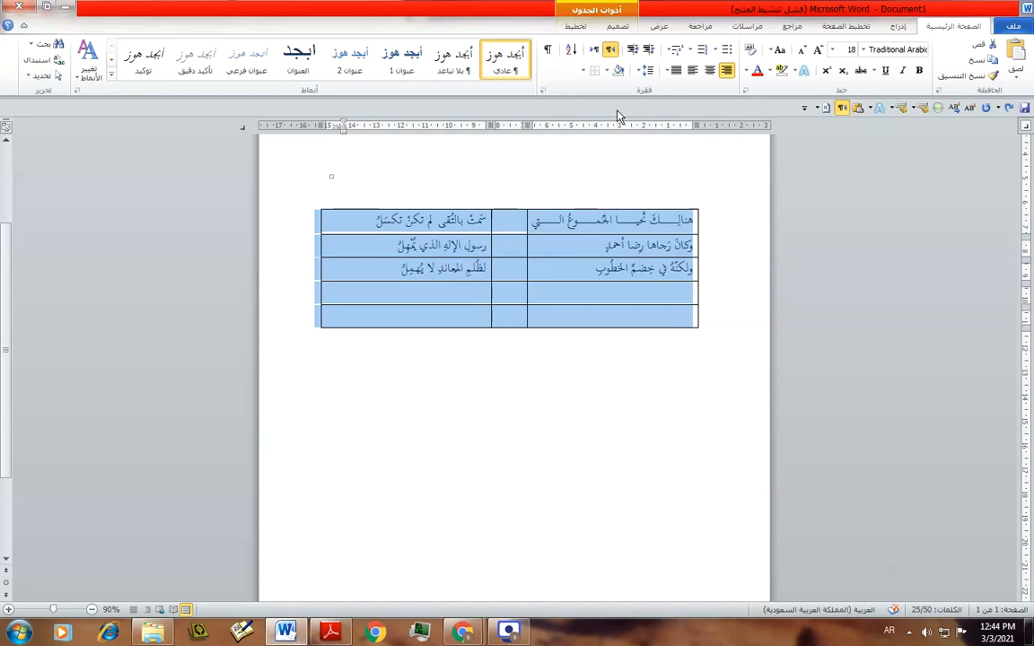
- Stretch the first row's left half-verse with a manual line break after it, and shrink the empty line to font size 1
click(356, 235)
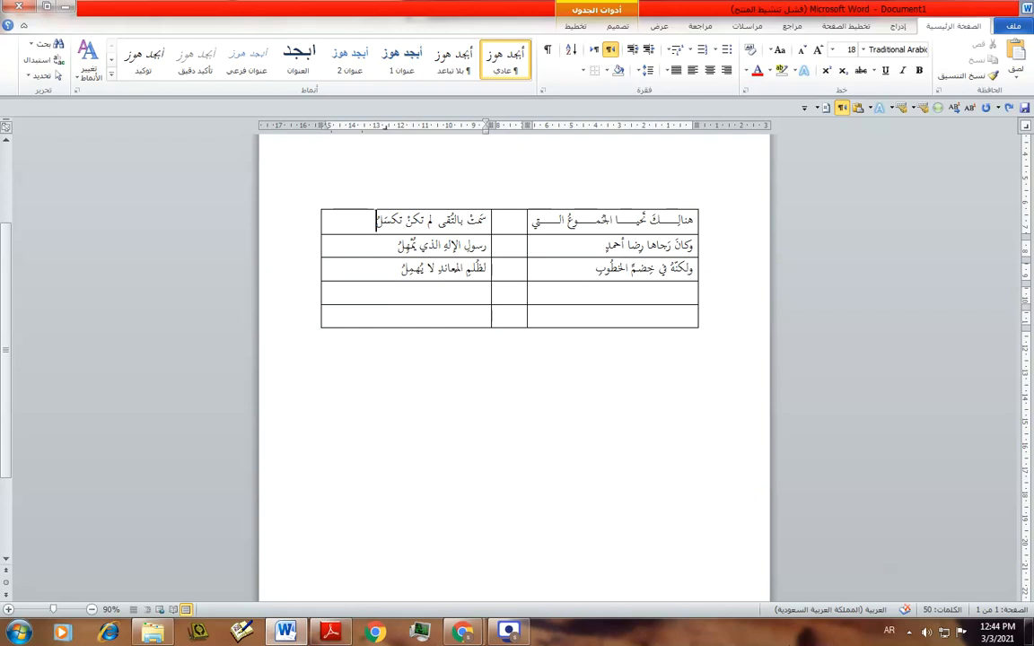
key(shift+Return)
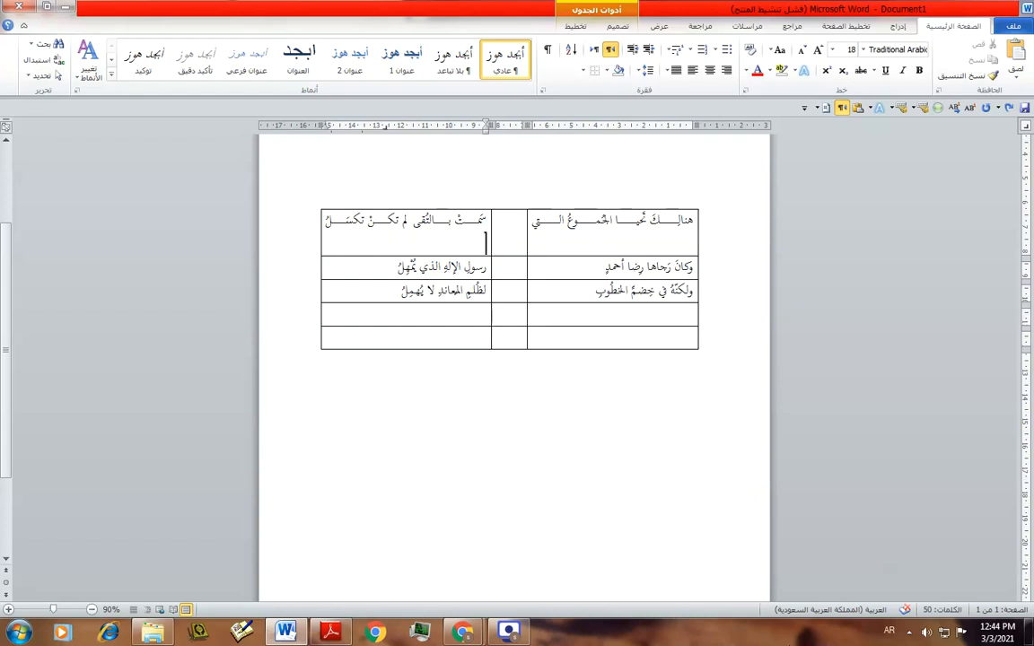
key(ctrl+[)
key(ctrl+[)
key(ctrl+[)
key(ctrl+[)
key(ctrl+[)
key(ctrl+[)
key(ctrl+[)
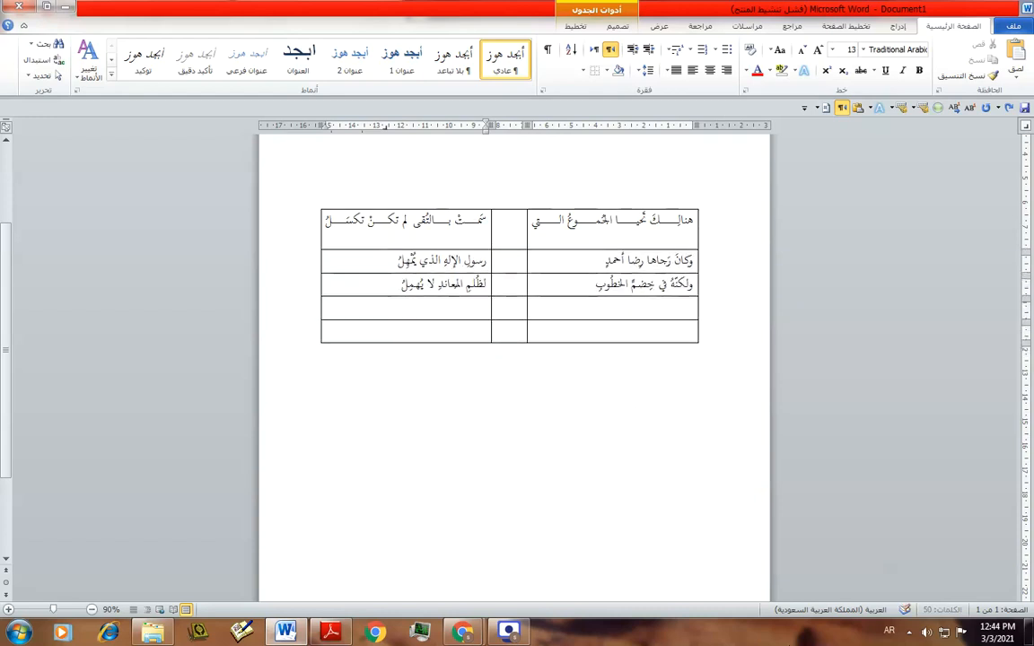
key(ctrl+[)
key(ctrl+[)
key(ctrl+[)
key(ctrl+[)
key(ctrl+[)
key(ctrl+[)
key(ctrl+[)
key(ctrl+[)
key(ctrl+[)
key(ctrl+[)
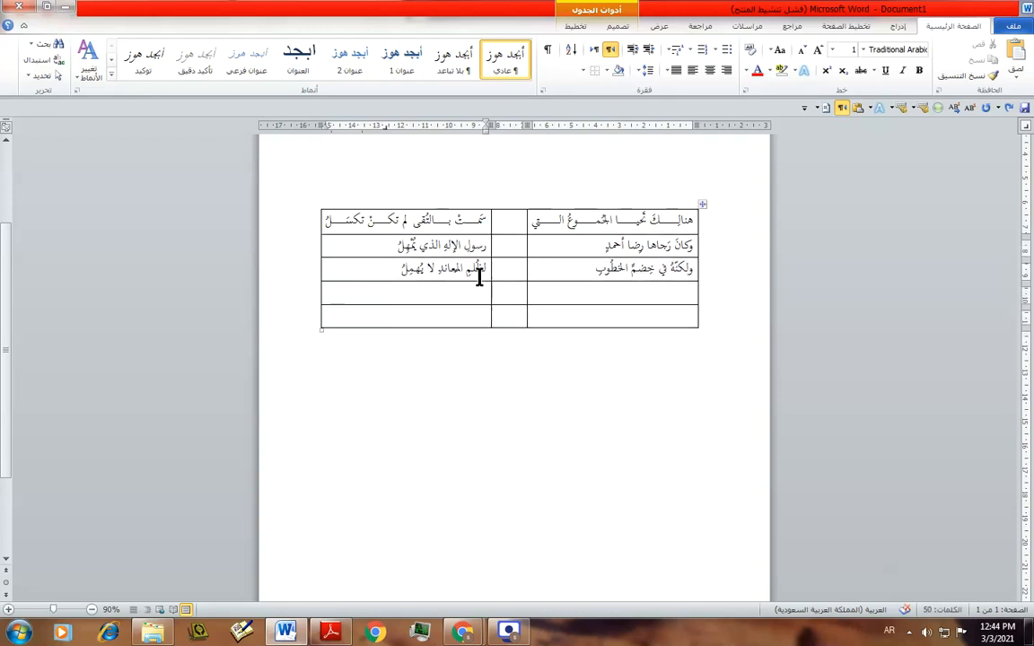
- Stretch the second row's right half-verse with a manual line break after it, and shrink the empty line to font size 1
click(593, 246)
key(shift+Return)
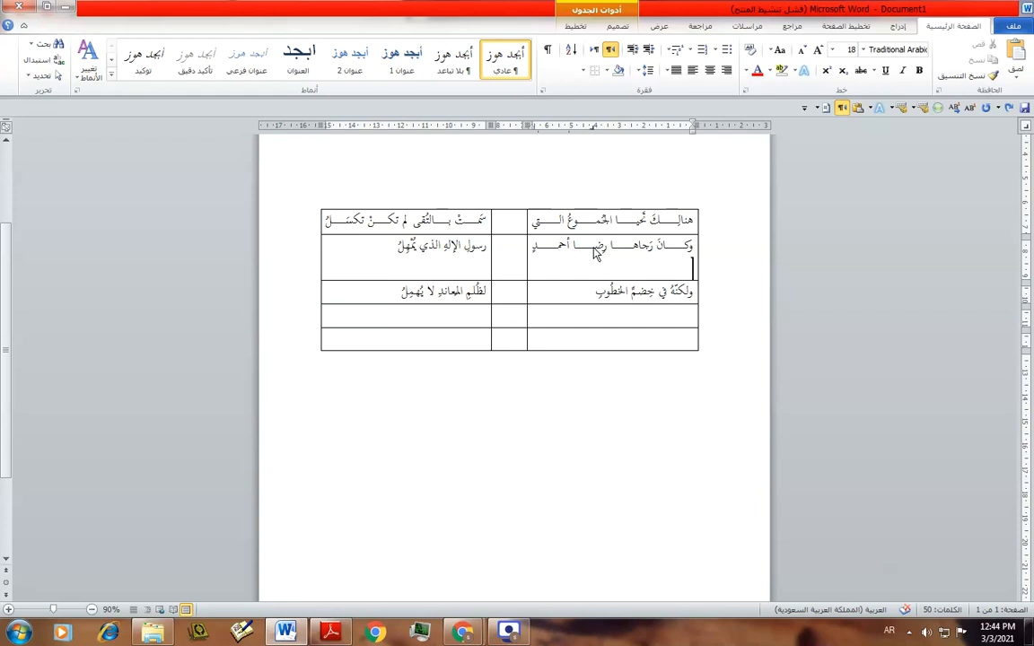
key(BackSpace)
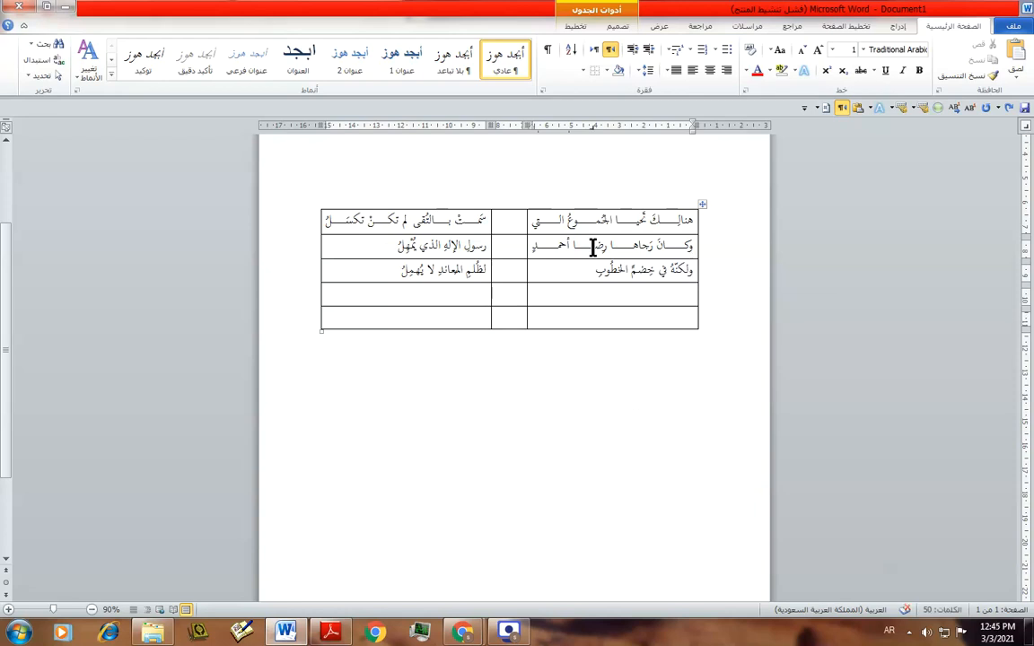
- Stretch the second row's left half-verse with a manual line break after it, and shrink the empty line to font size 1
click(398, 246)
key(shift+Return)
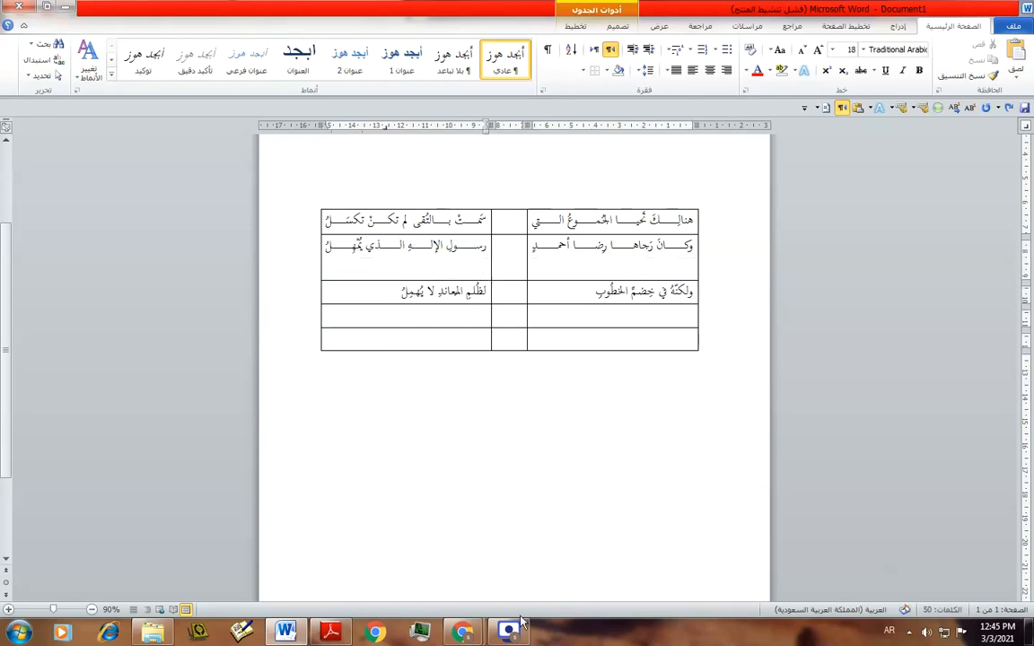
key(BackSpace)
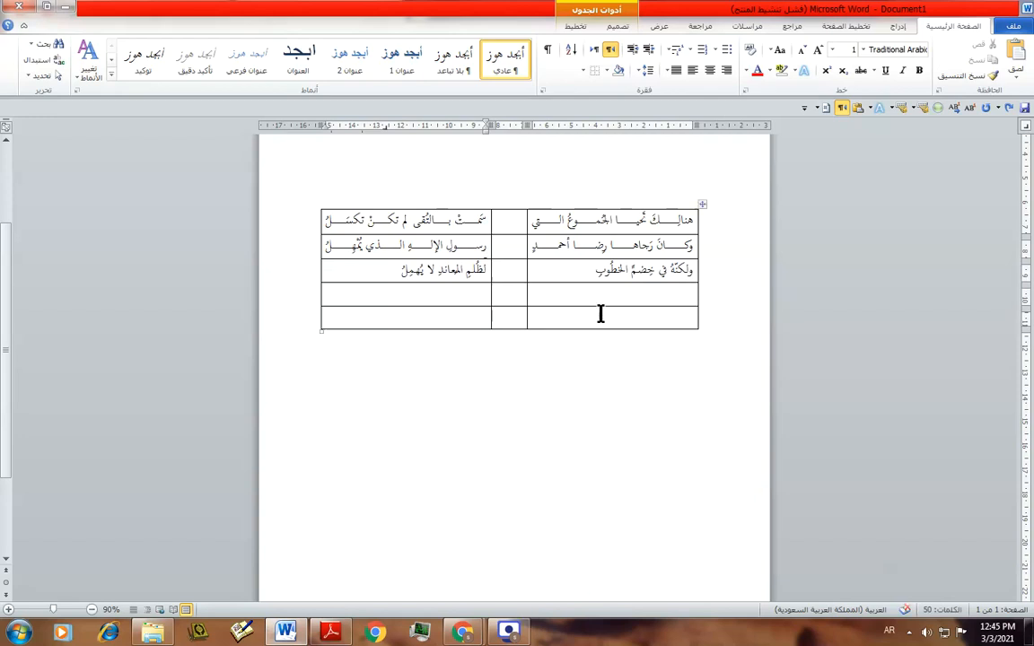
- Stretch the third row's right half-verse with a manual line break after it, and shrink the empty line to font size 1
click(590, 270)
key(shift+Return)
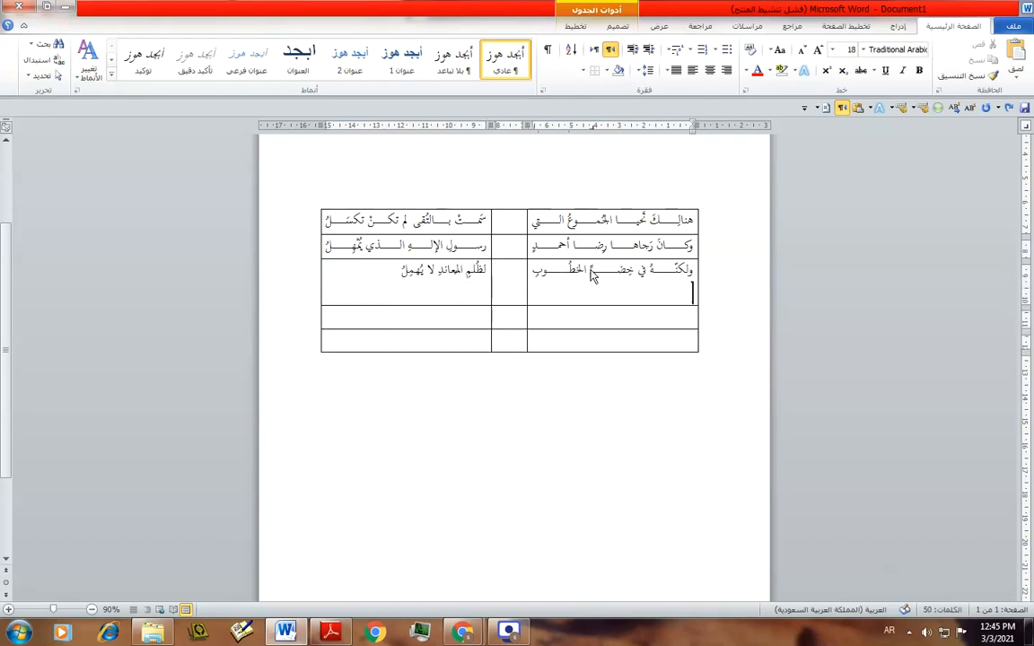
key(BackSpace)
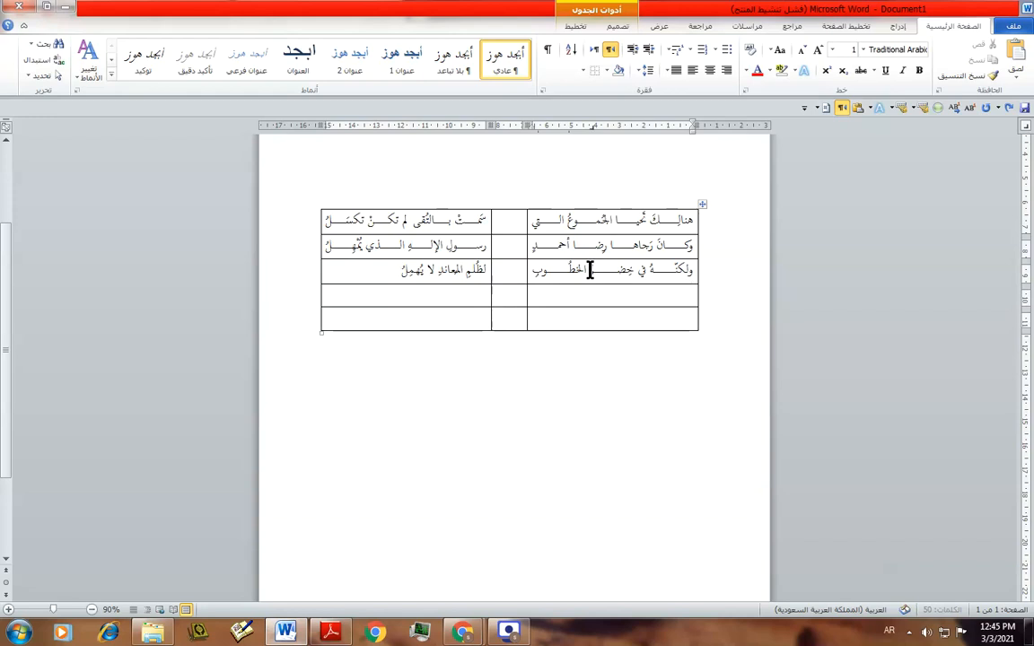
- Stretch the third row's left half-verse with a manual line break after it, and shrink the empty line to font size 1
click(381, 270)
key(shift+Return)
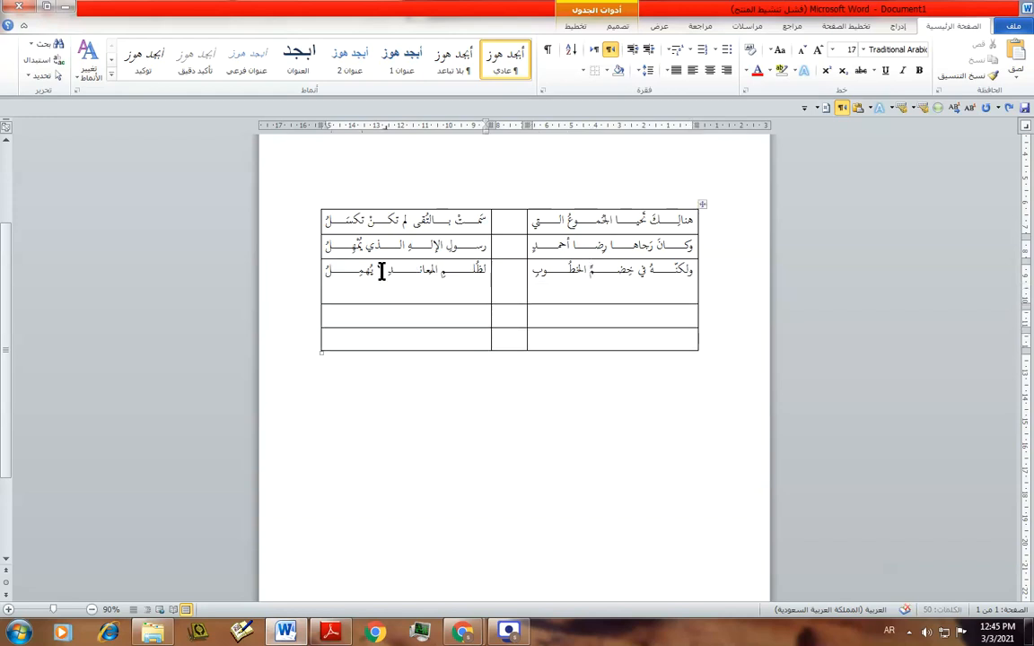
key(BackSpace)
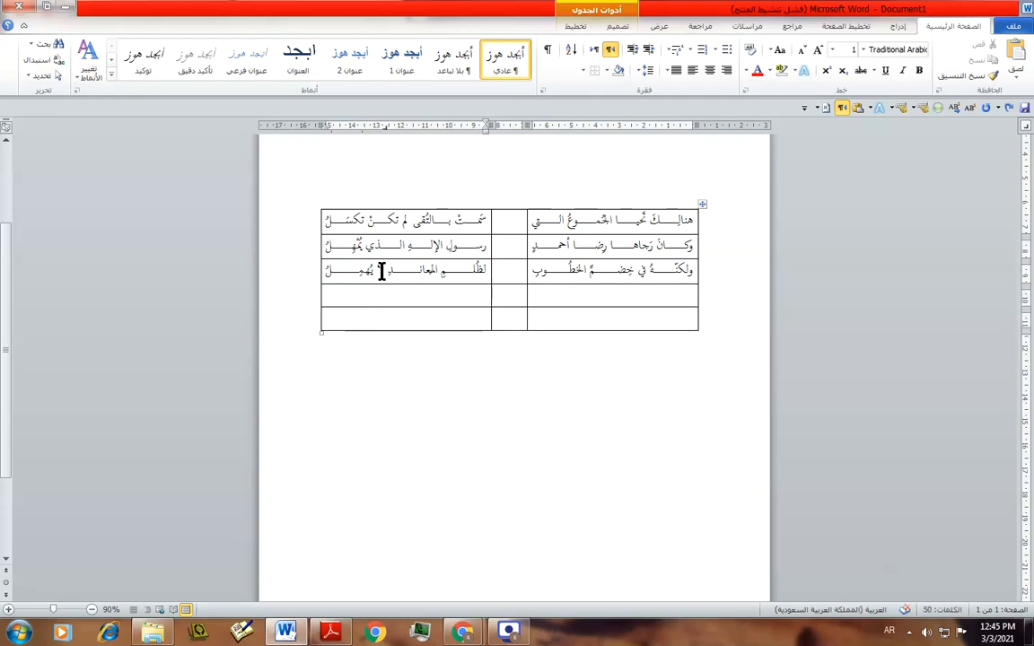
- Correct the second word of the third row's left half-verse, adding a damma on the meem of المُعاندِ
text(لا)
text(ُ)
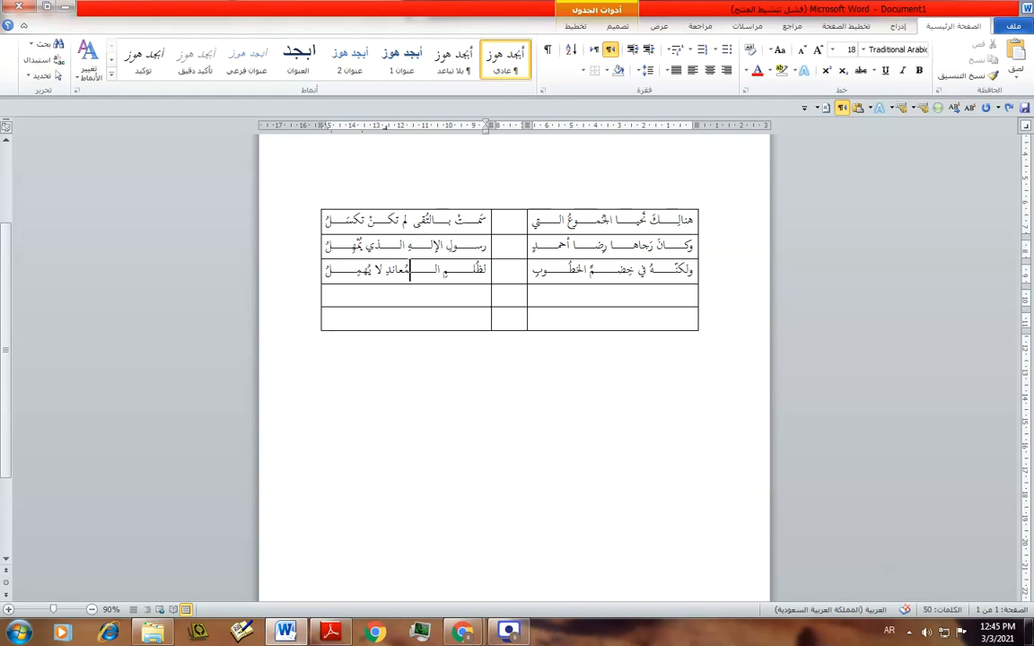
- Remove all borders from the second verse table
scroll(529, 581, up, 3)
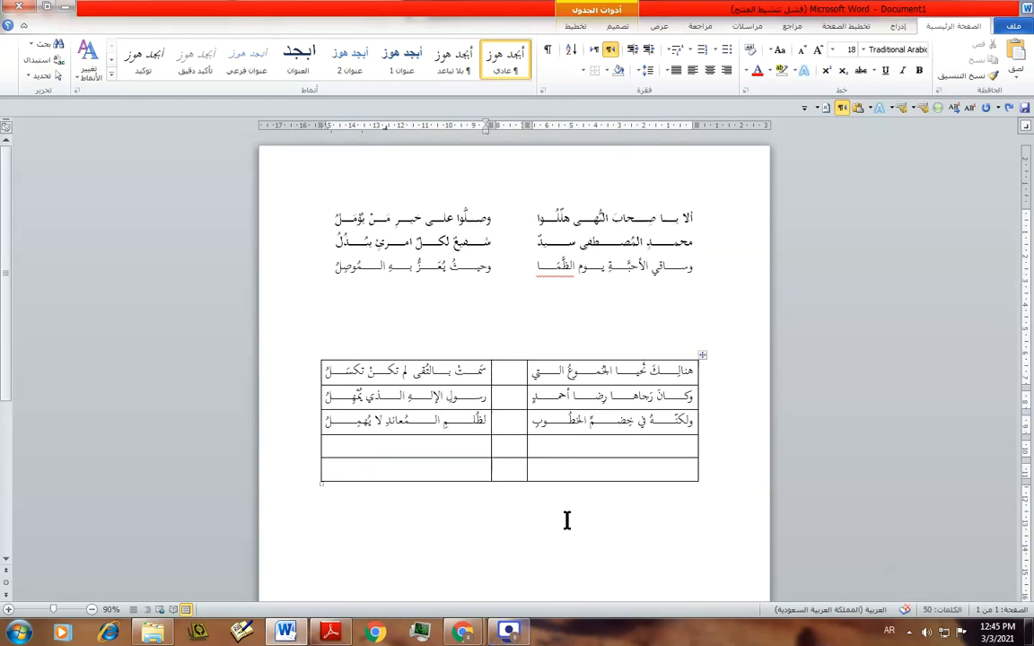
click(705, 356)
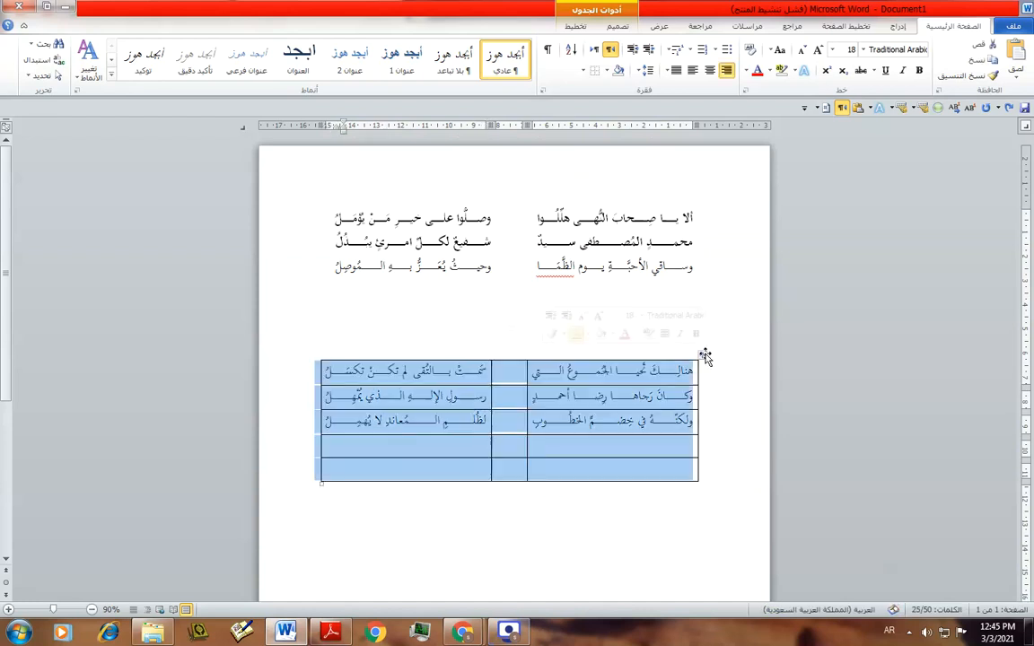
click(593, 75)
click(554, 496)
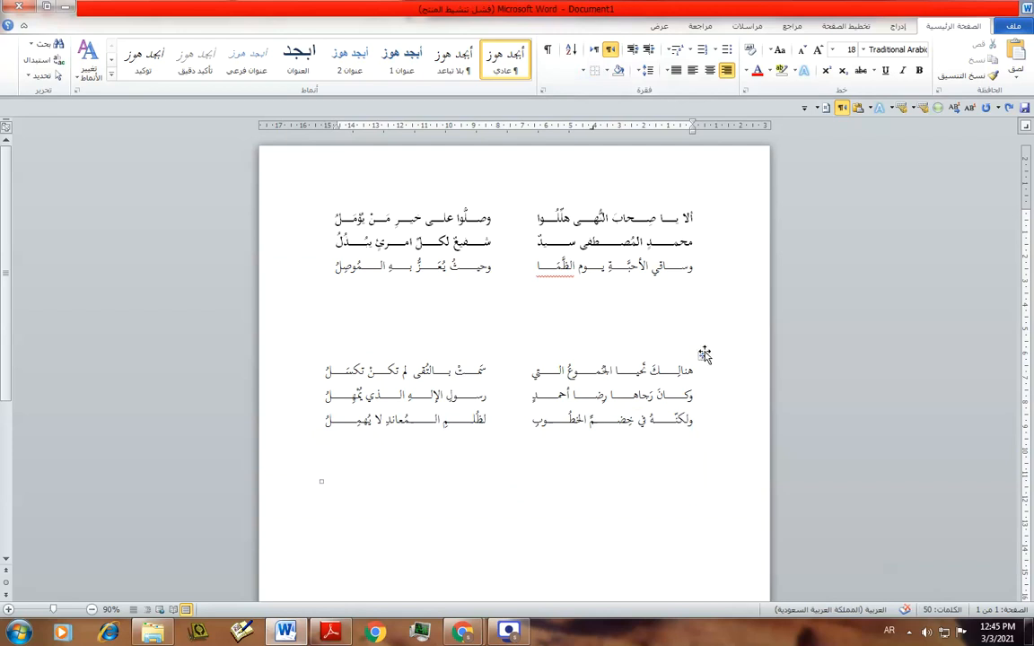
- Delete the two empty rows below the last verse in the second table
click(411, 462)
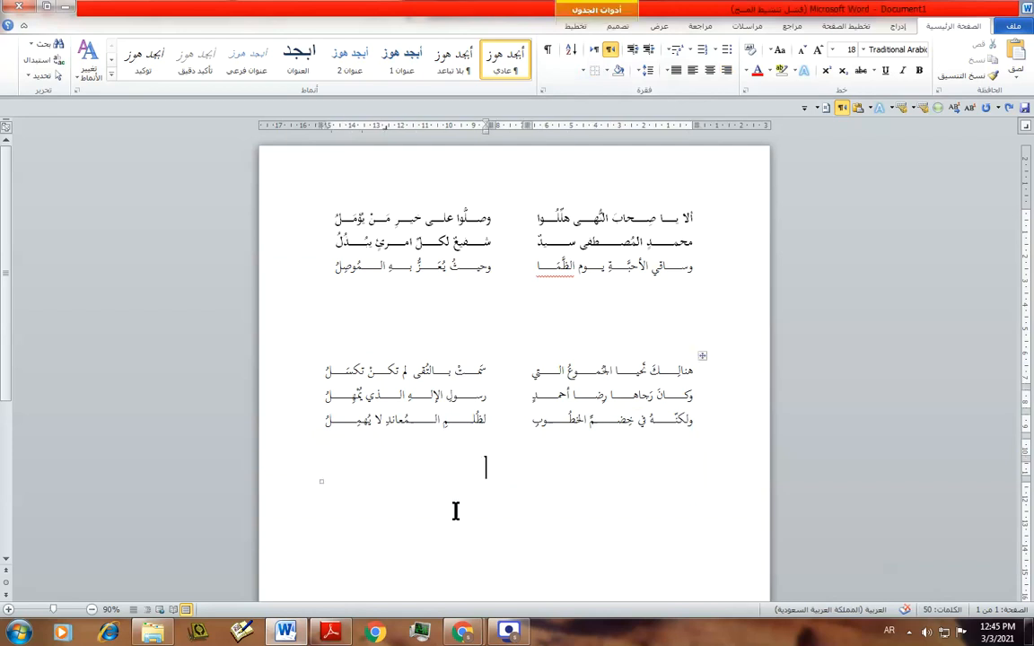
click(718, 465)
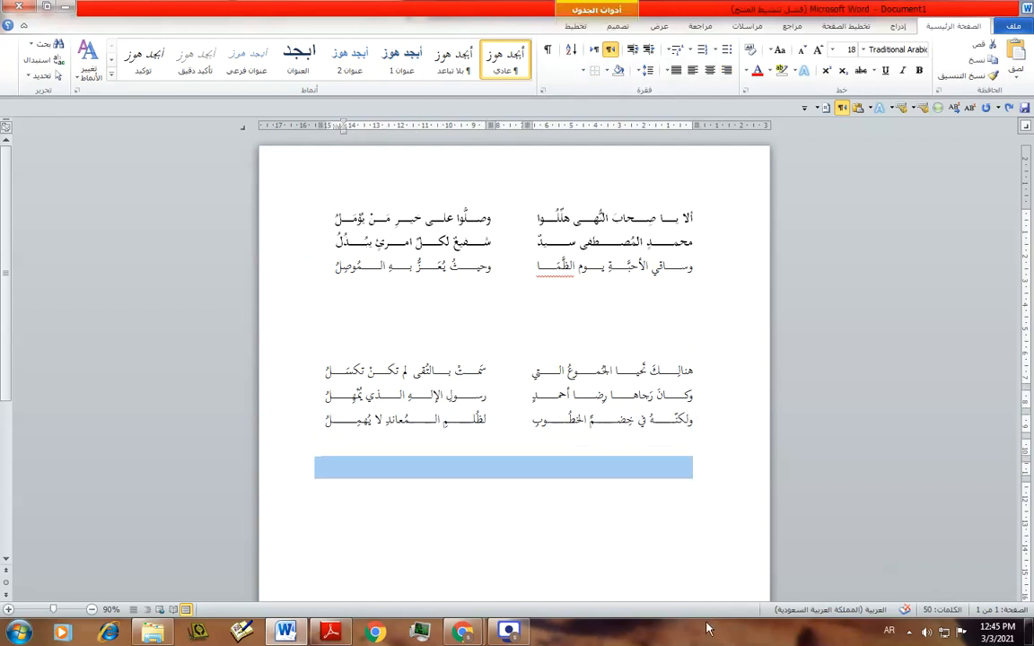
click(691, 473)
click(704, 453)
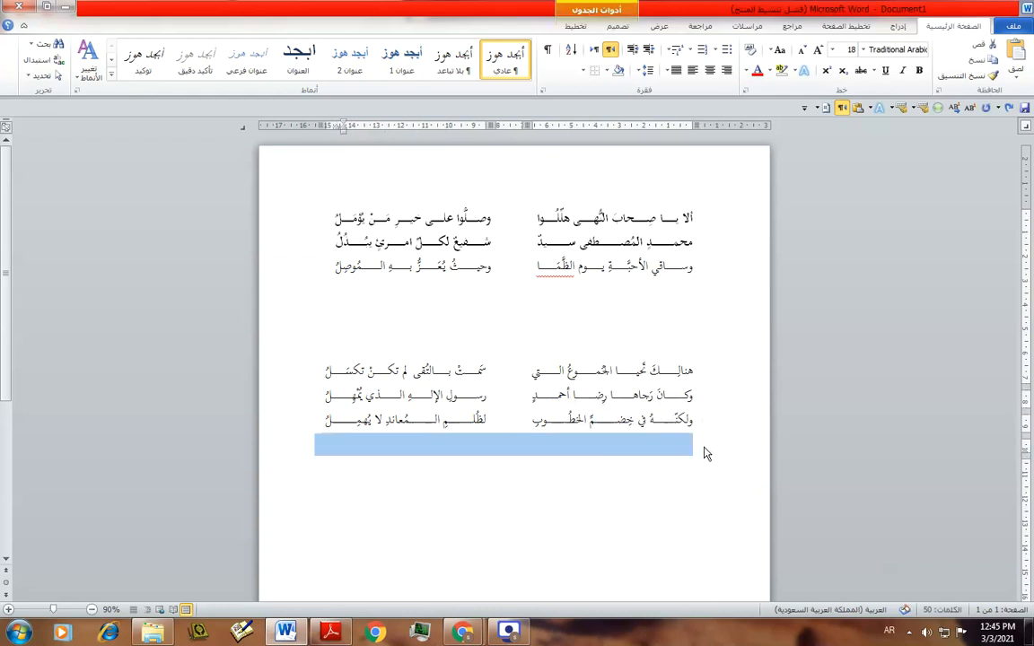
key(BackSpace)
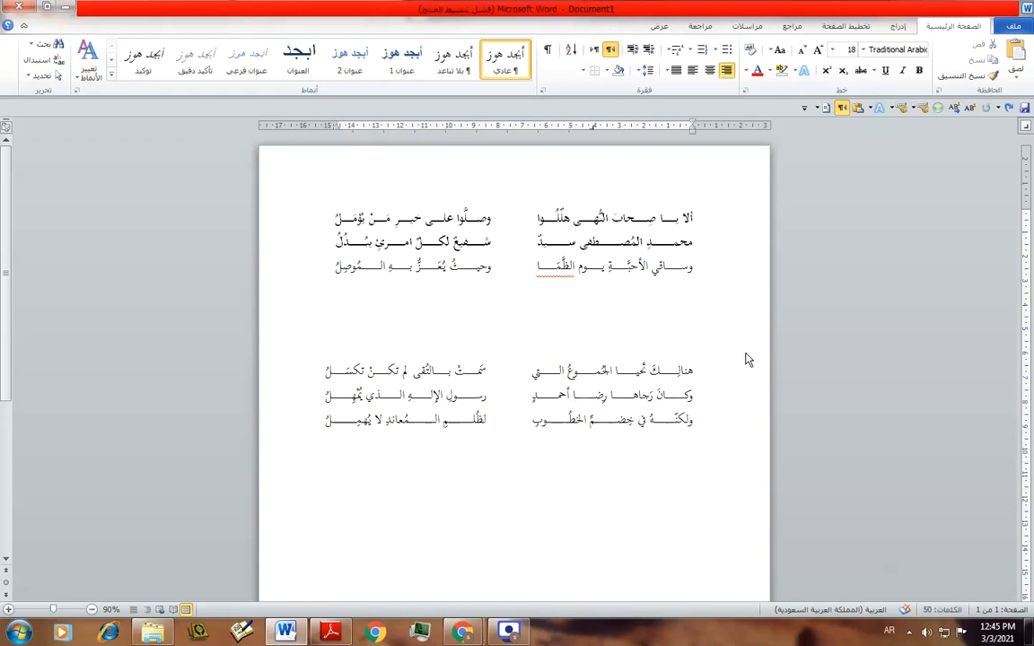
- Delete an empty row at the bottom of the first verse table
click(722, 302)
click(454, 314)
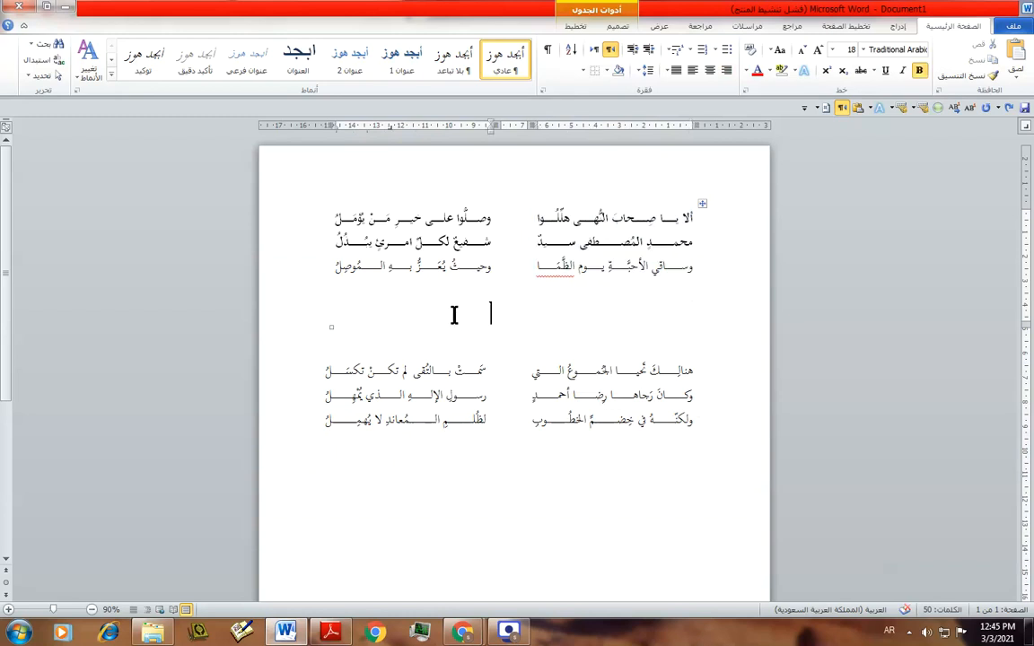
click(652, 313)
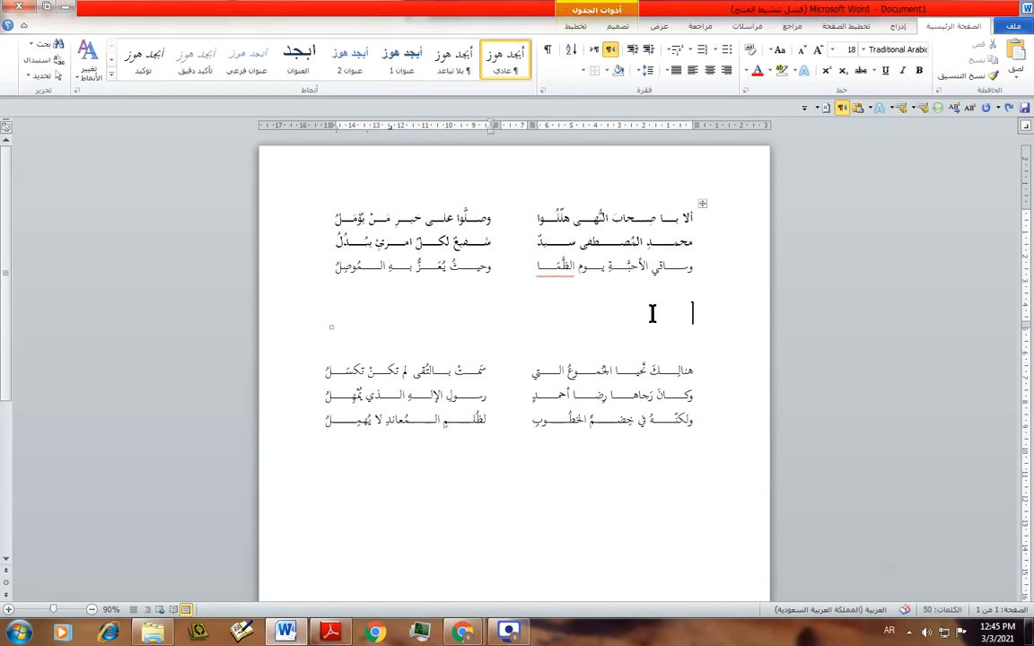
key(Delete)
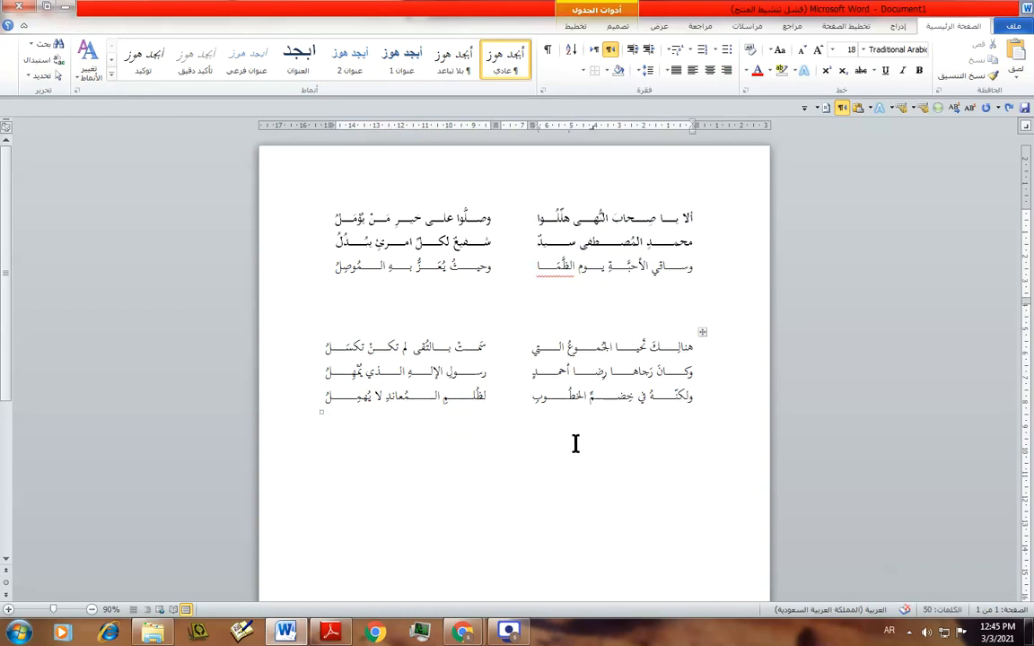
- Place the cursor on the blank line below the second table and bring up the commands for inserting content
click(702, 333)
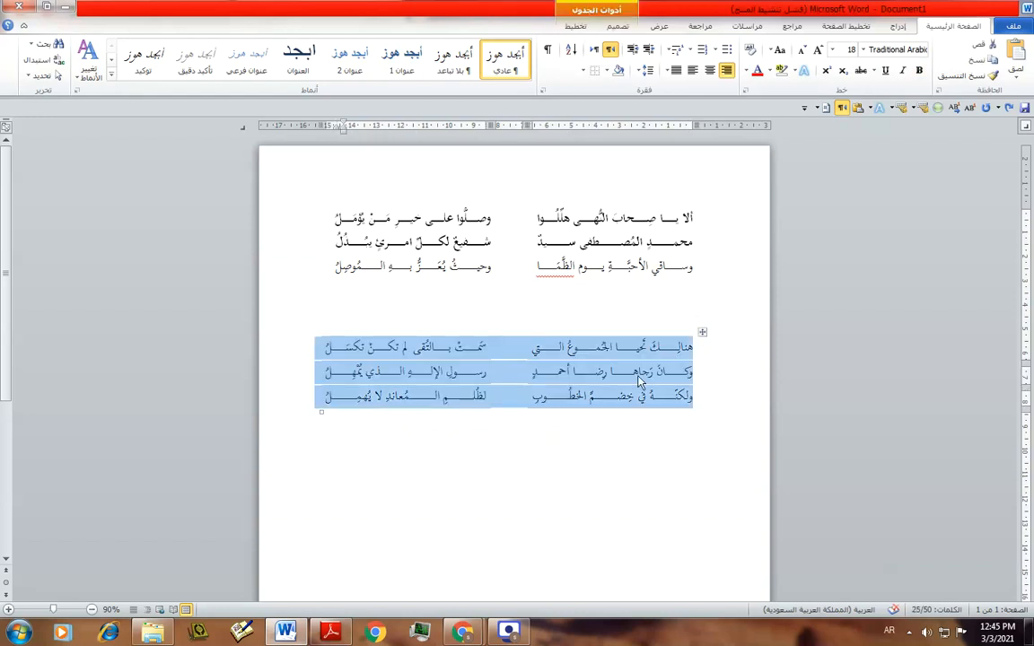
click(533, 466)
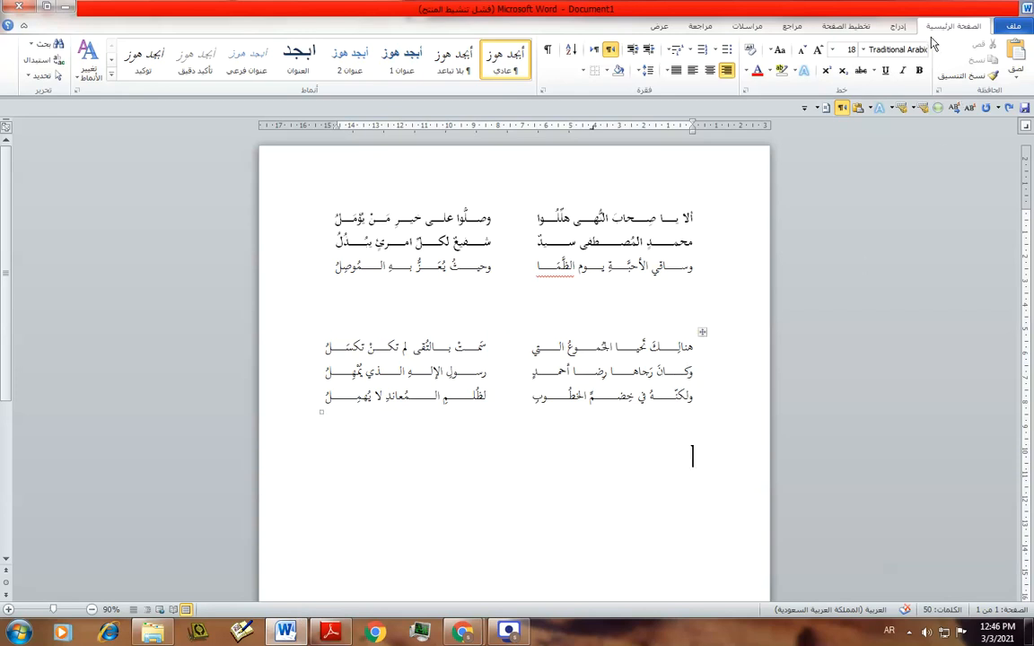
click(897, 26)
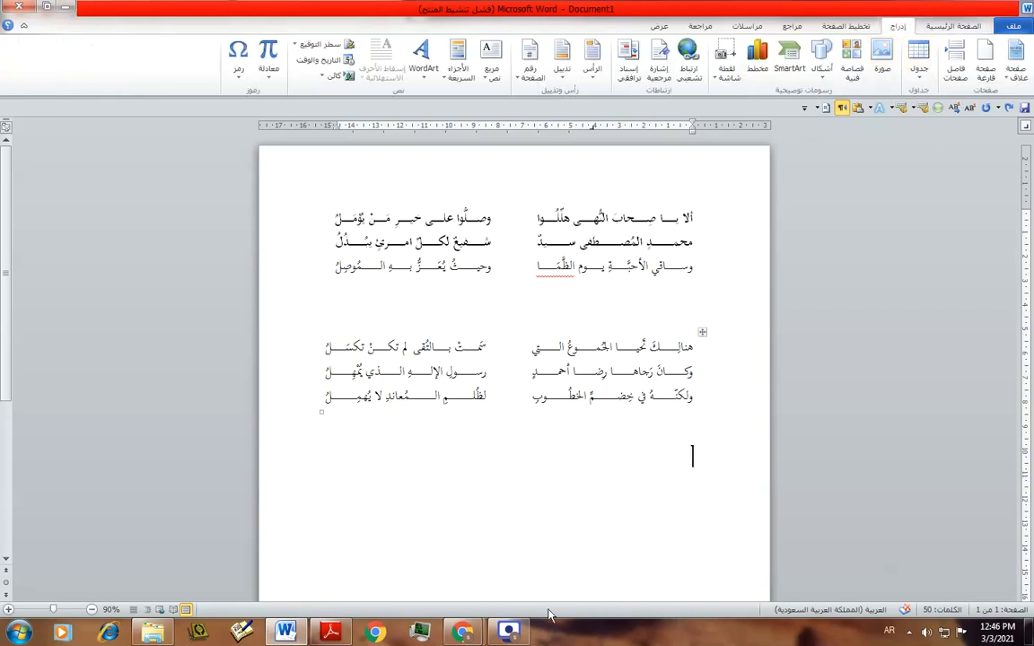